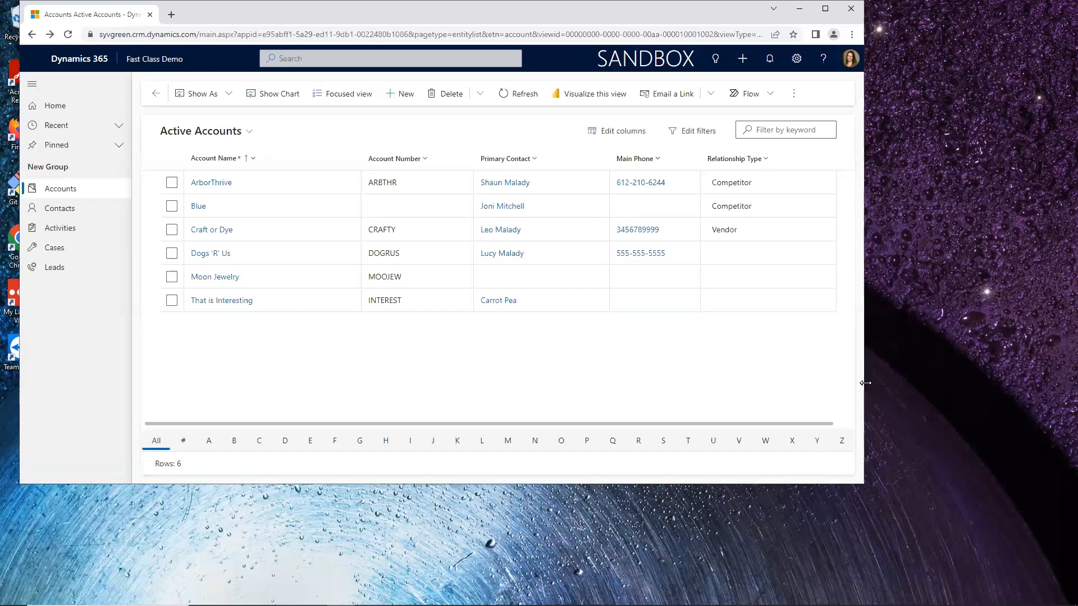
Step: Narrow the browser window and display the account list's overflow commands
{"action": "left_click_drag", "start_coordinate": [865, 383], "coordinate": [481, 365]}
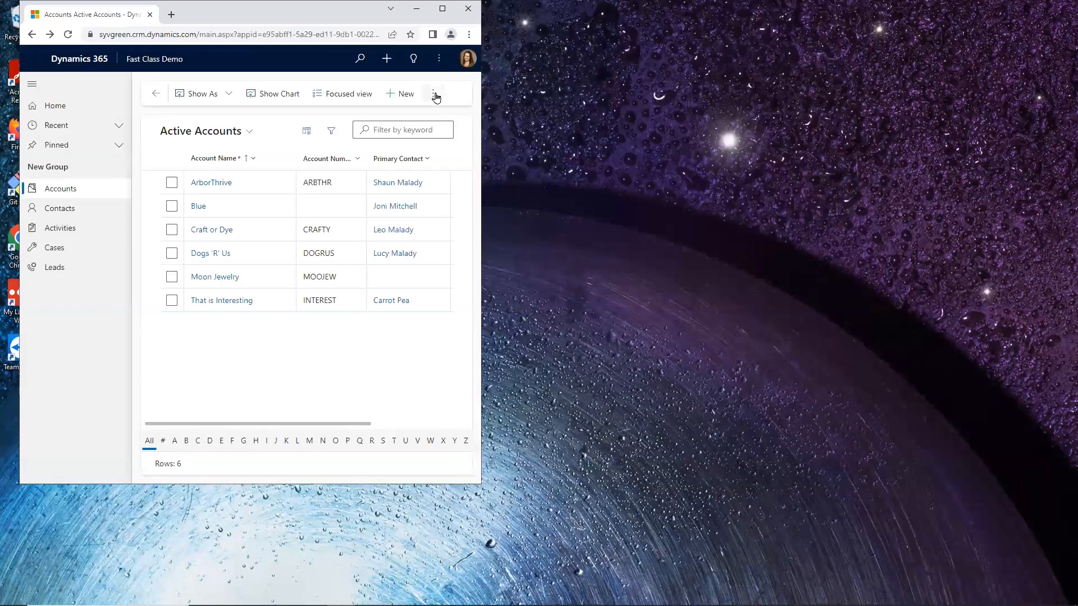
{"action": "left_click", "coordinate": [433, 93]}
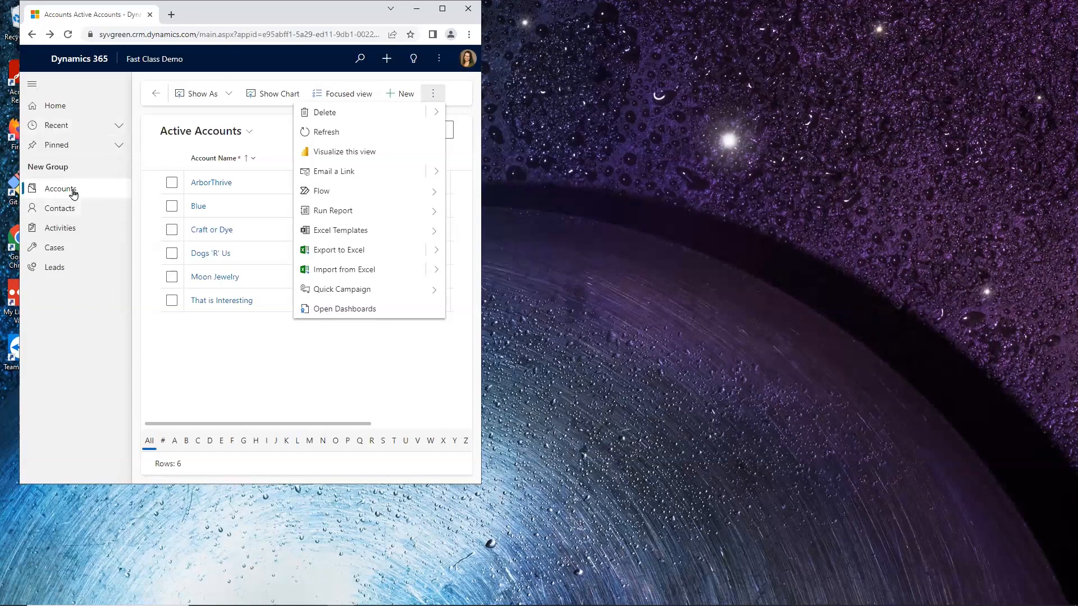
Step: Open the Craft or Dye account and review its Summary form through Primary Contact, plus the overflow list of related records
{"action": "left_click", "coordinate": [216, 231]}
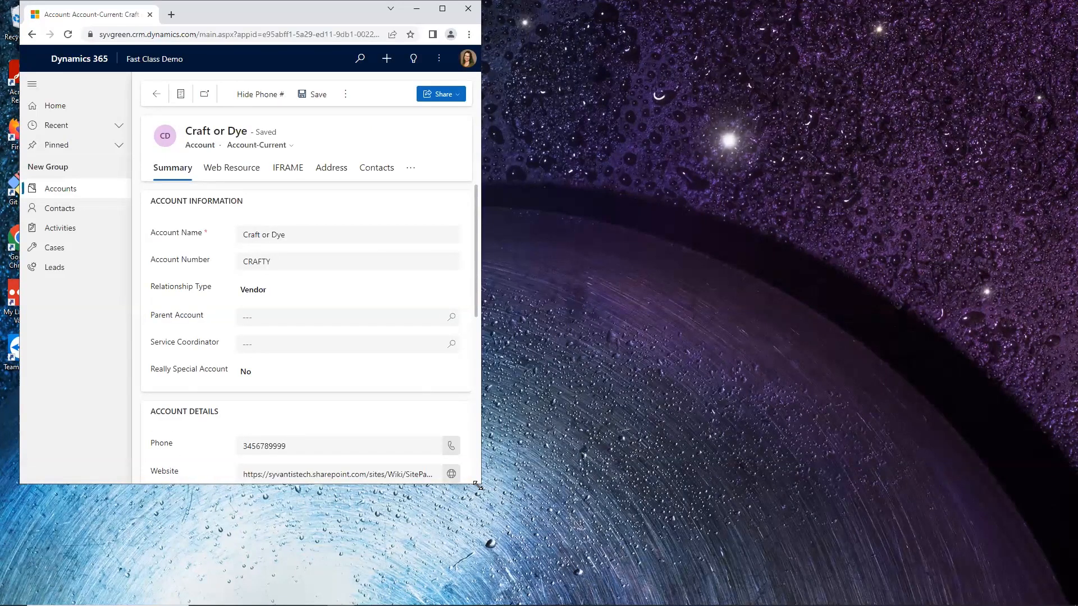
{"action": "scroll", "coordinate": [339, 308], "scroll_direction": "down", "scroll_amount": 2}
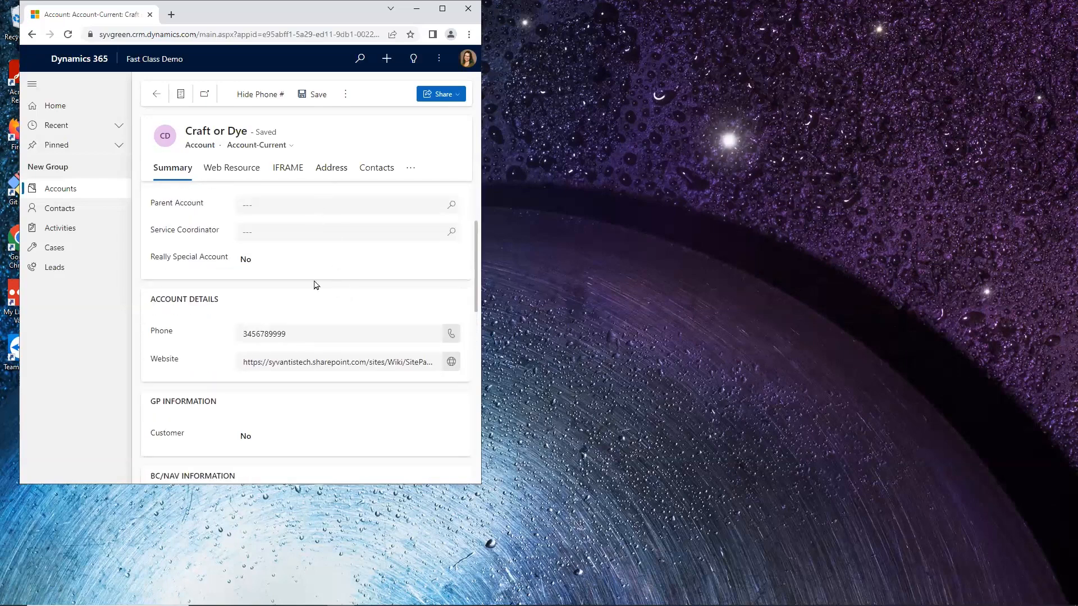
{"action": "scroll", "coordinate": [300, 287], "scroll_direction": "down", "scroll_amount": 5}
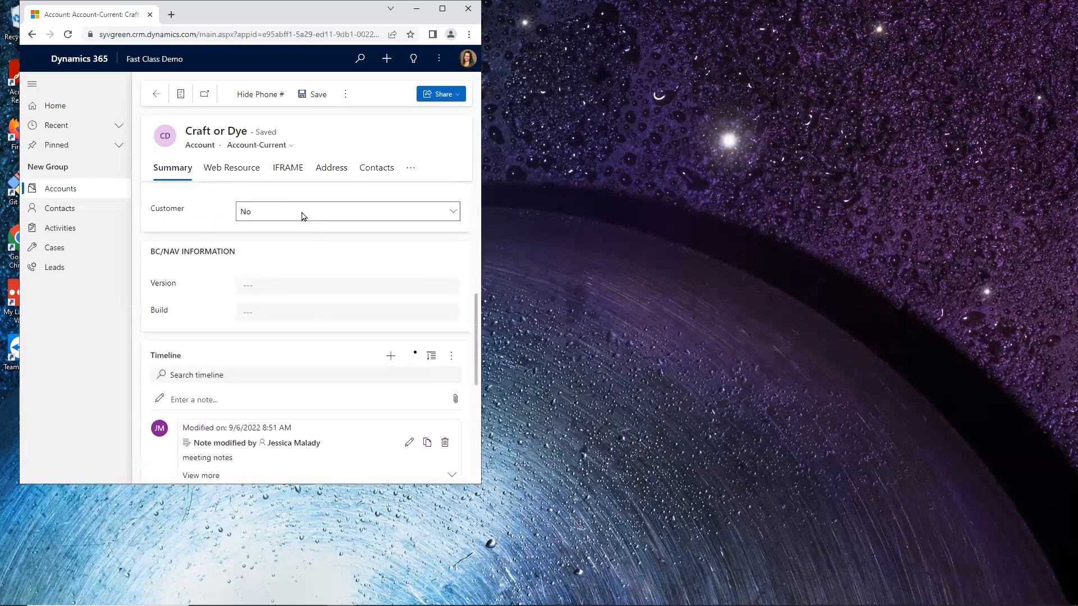
{"action": "scroll", "coordinate": [296, 234], "scroll_direction": "down", "scroll_amount": 6}
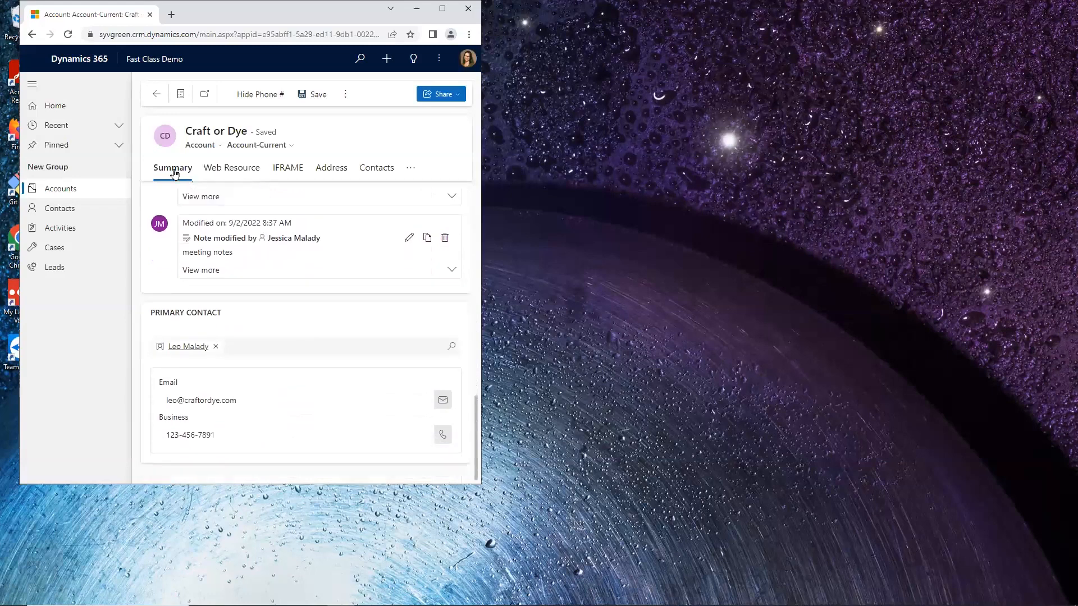
{"action": "left_click", "coordinate": [412, 170]}
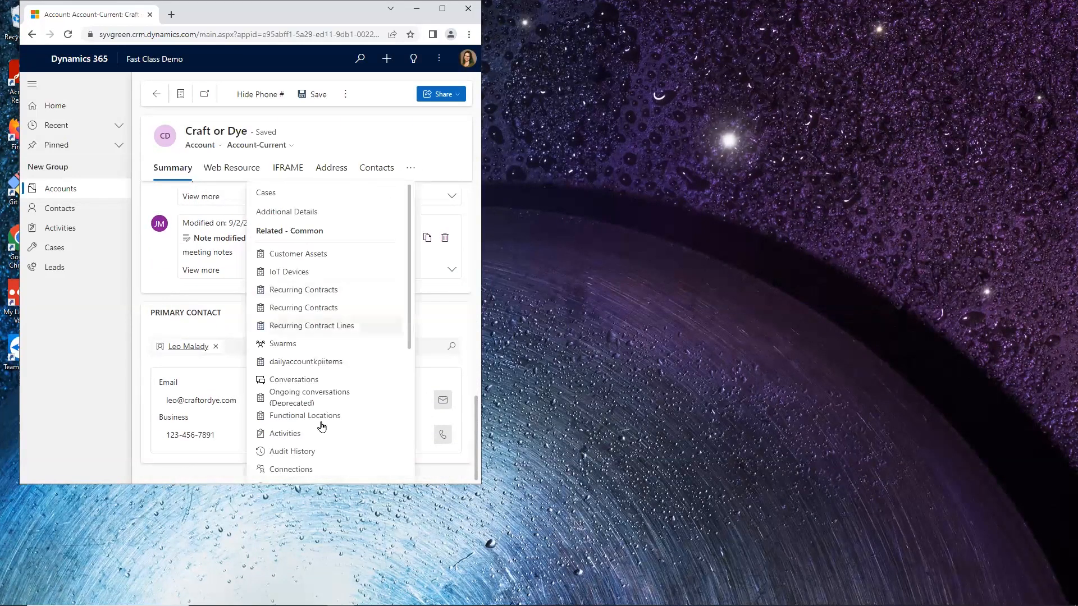
{"action": "scroll", "coordinate": [354, 423], "scroll_direction": "down", "scroll_amount": 1}
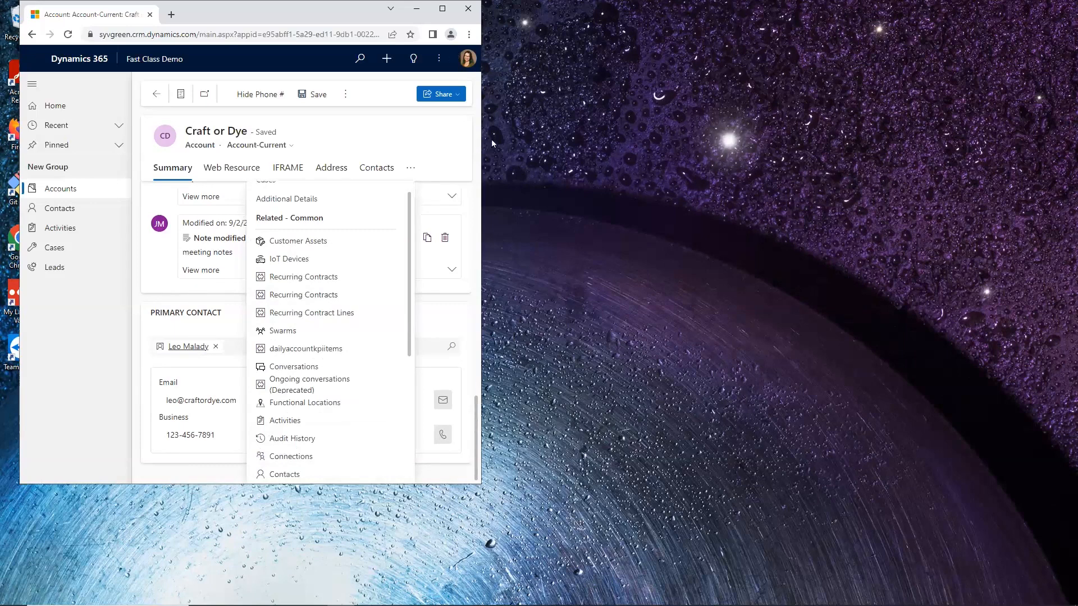
{"action": "left_click", "coordinate": [345, 414]}
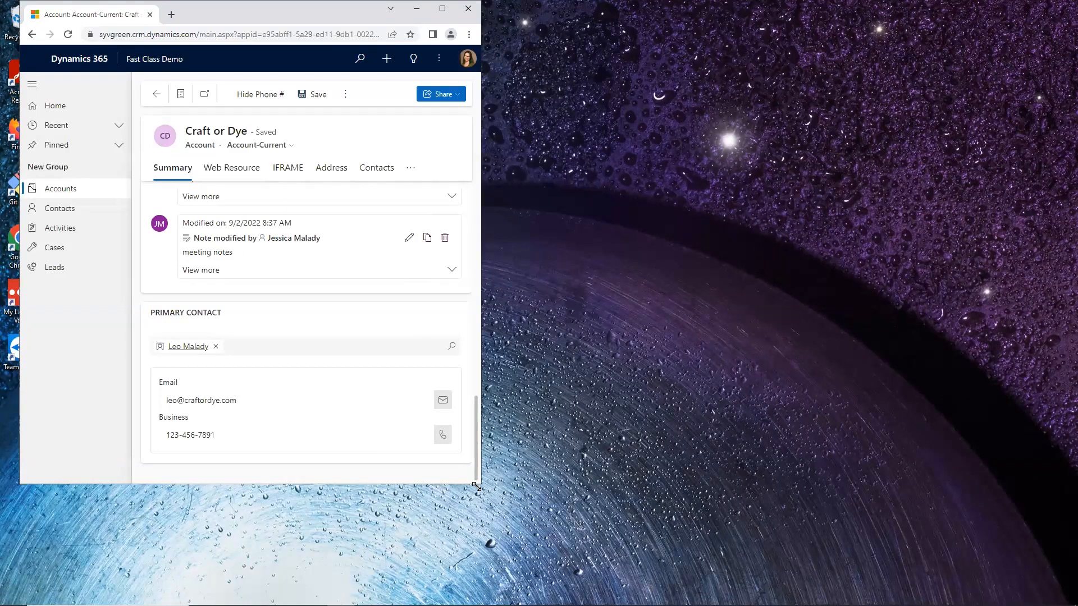
Step: Widen the browser window and maximize it to full screen
{"action": "left_click_drag", "start_coordinate": [476, 486], "coordinate": [942, 516]}
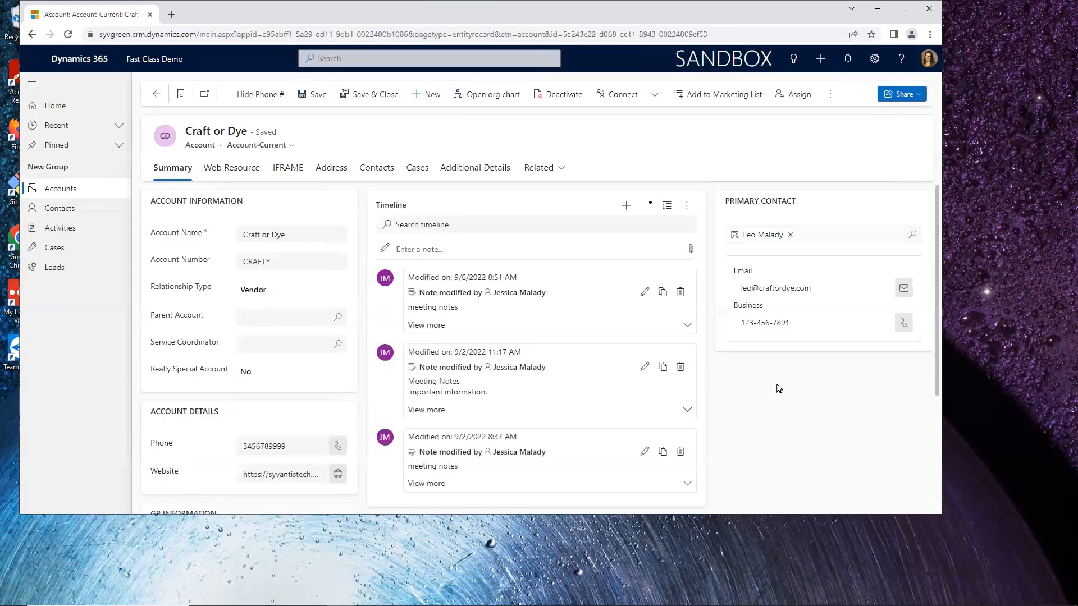
{"action": "left_click", "coordinate": [902, 8]}
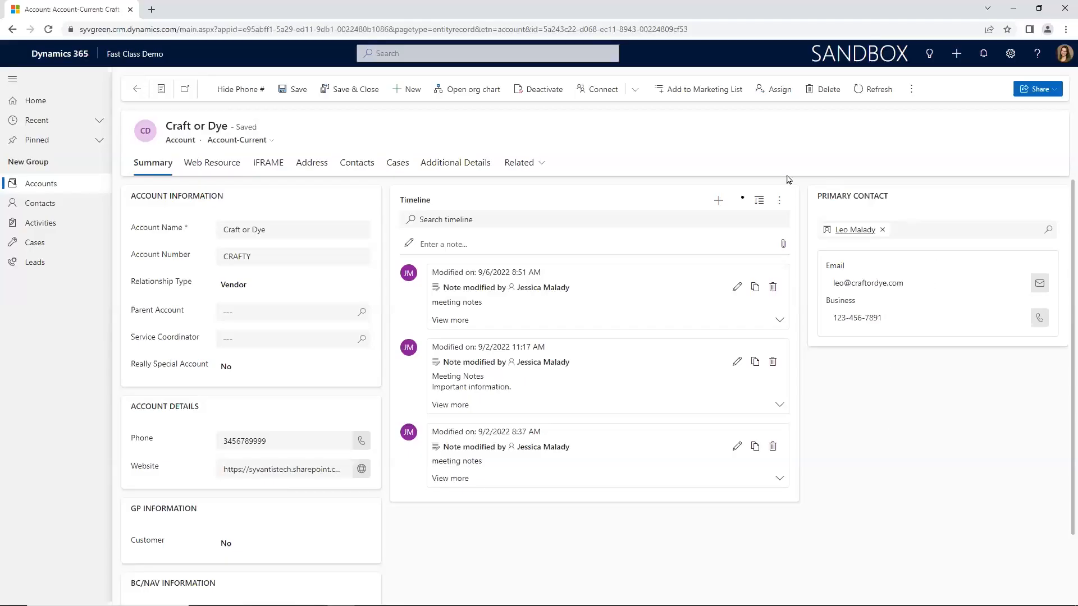
Step: Open a new email form from the Craft or Dye timeline, review its fields and discard it
{"action": "left_click", "coordinate": [721, 203]}
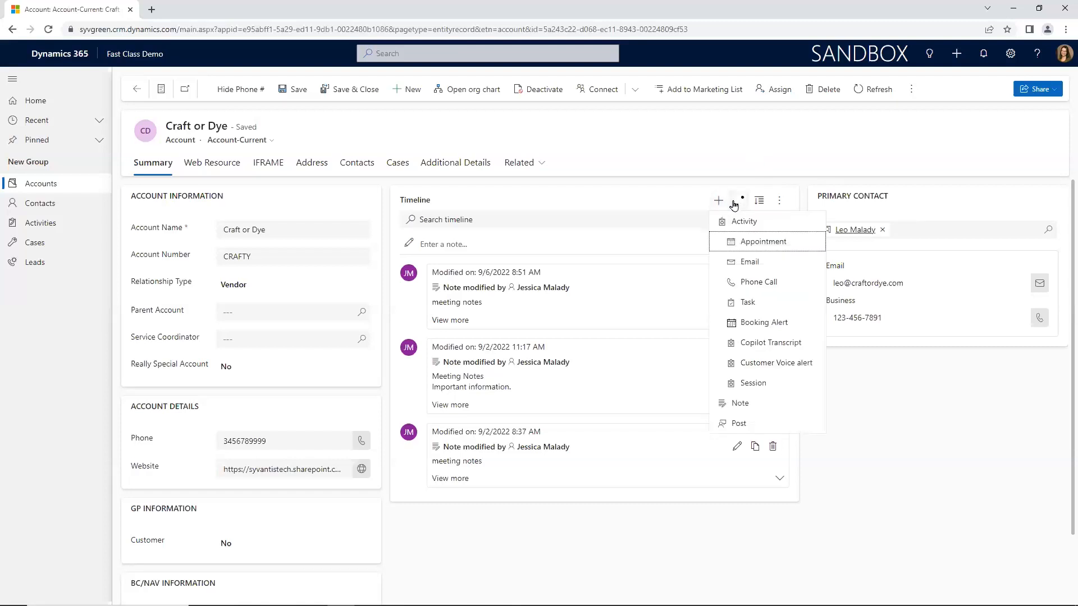
{"action": "left_click", "coordinate": [764, 261]}
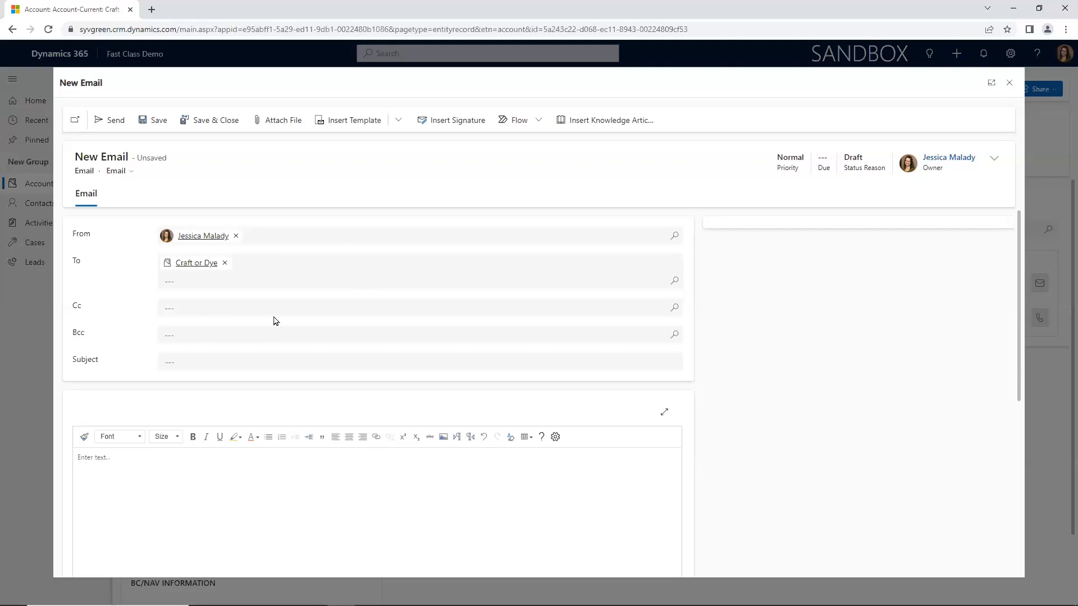
{"action": "scroll", "coordinate": [459, 423], "scroll_direction": "down", "scroll_amount": 2}
{"action": "scroll", "coordinate": [483, 328], "scroll_direction": "up", "scroll_amount": 2}
{"action": "left_click", "coordinate": [1008, 82]}
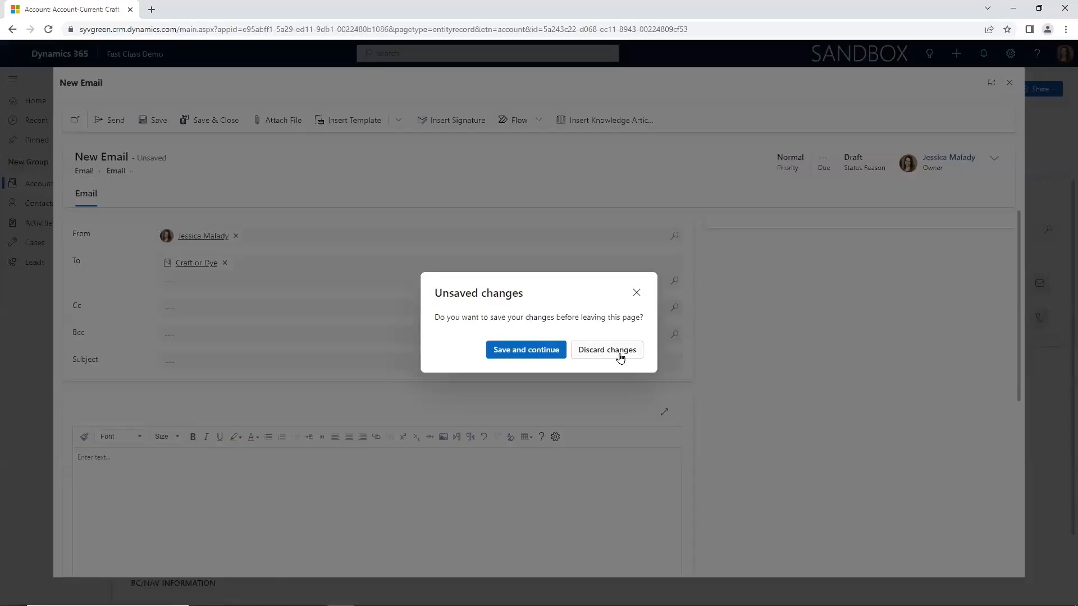
{"action": "left_click", "coordinate": [618, 354]}
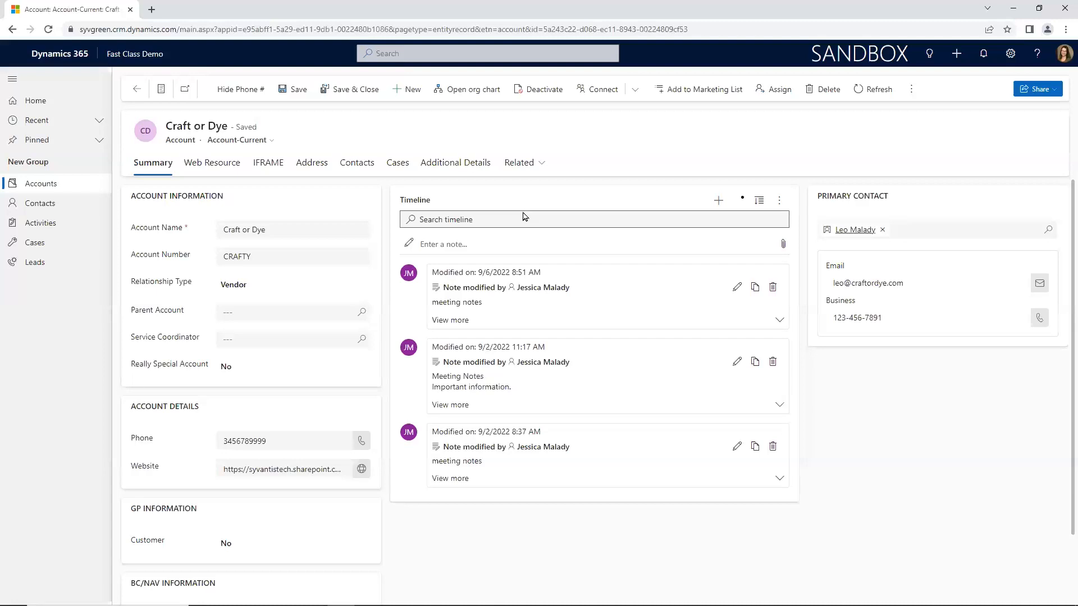
Step: Open the contact whose job title is Vegetable and start a new account record from its account lookup
{"action": "left_click", "coordinate": [48, 206]}
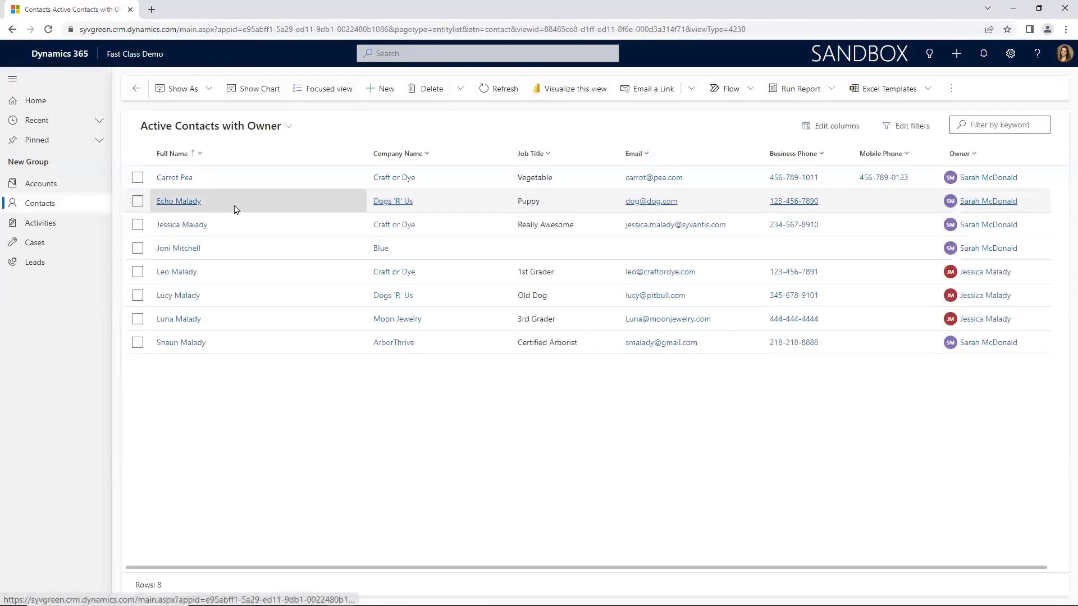
{"action": "left_click", "coordinate": [179, 178]}
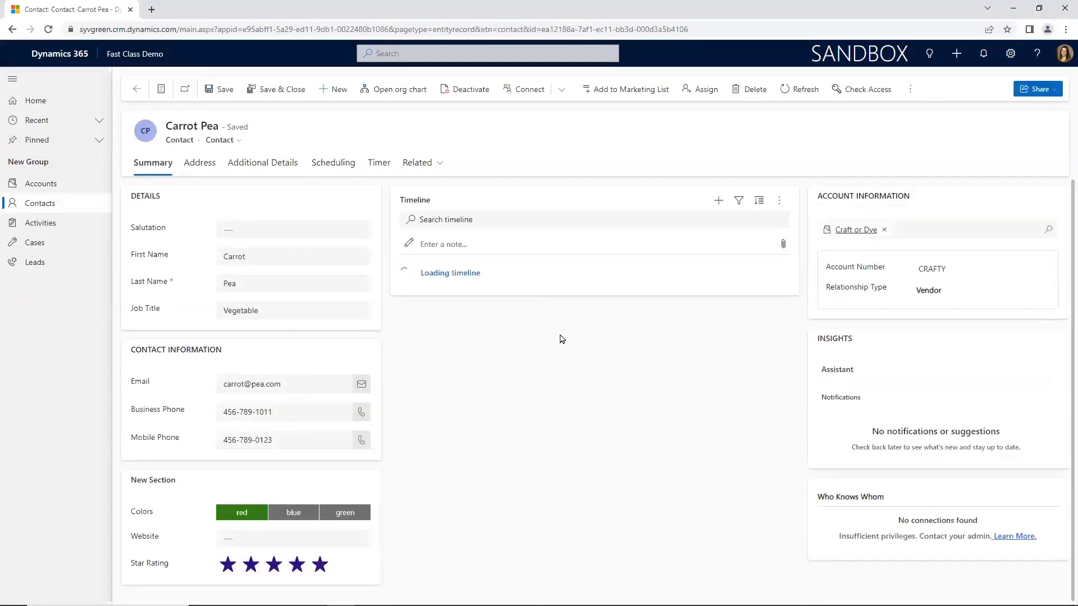
{"action": "left_click", "coordinate": [1048, 231]}
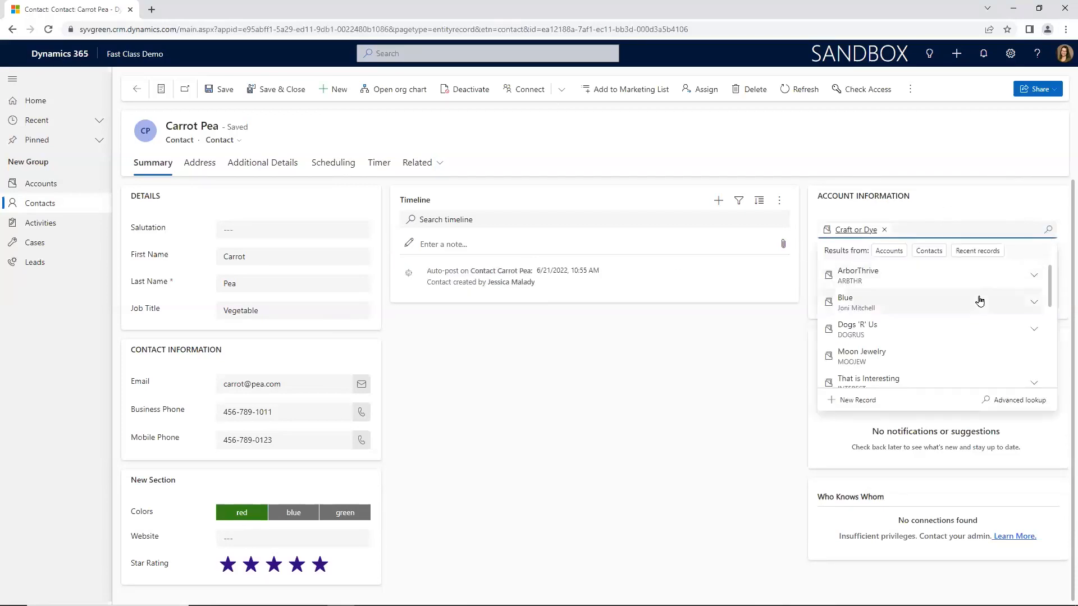
{"action": "left_click", "coordinate": [861, 401]}
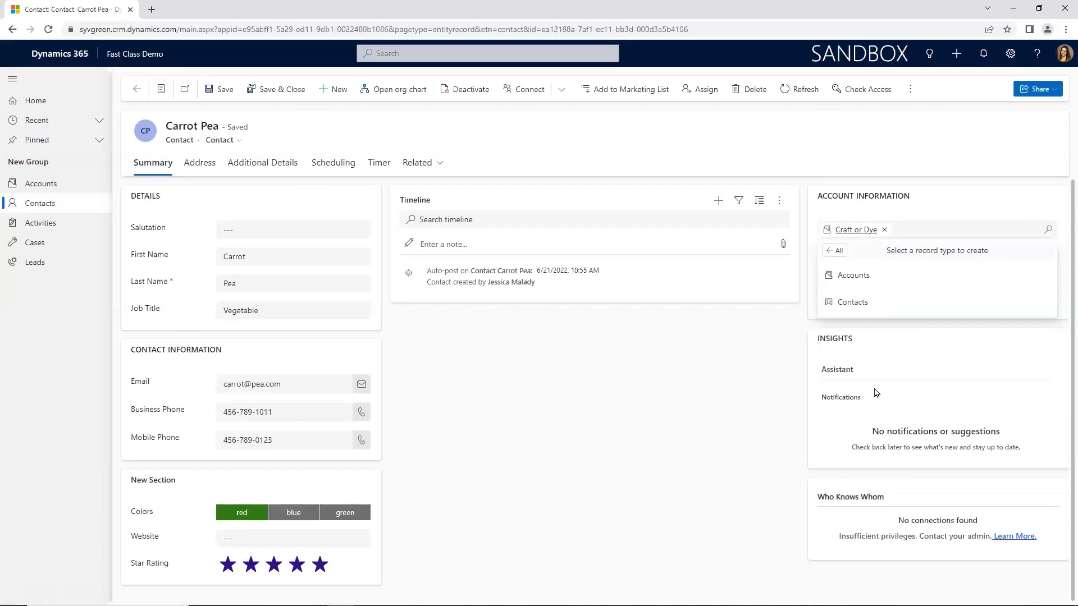
{"action": "left_click", "coordinate": [886, 282]}
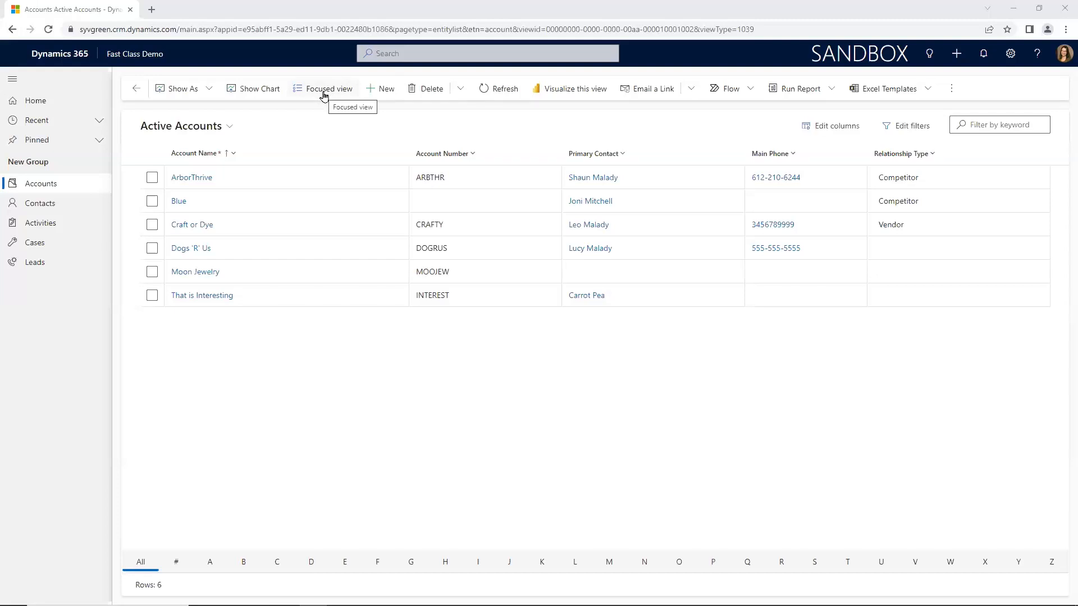
Step: Switch the accounts list to the focused view and browse the account records from Blue through That is Interesting
{"action": "left_click", "coordinate": [324, 95]}
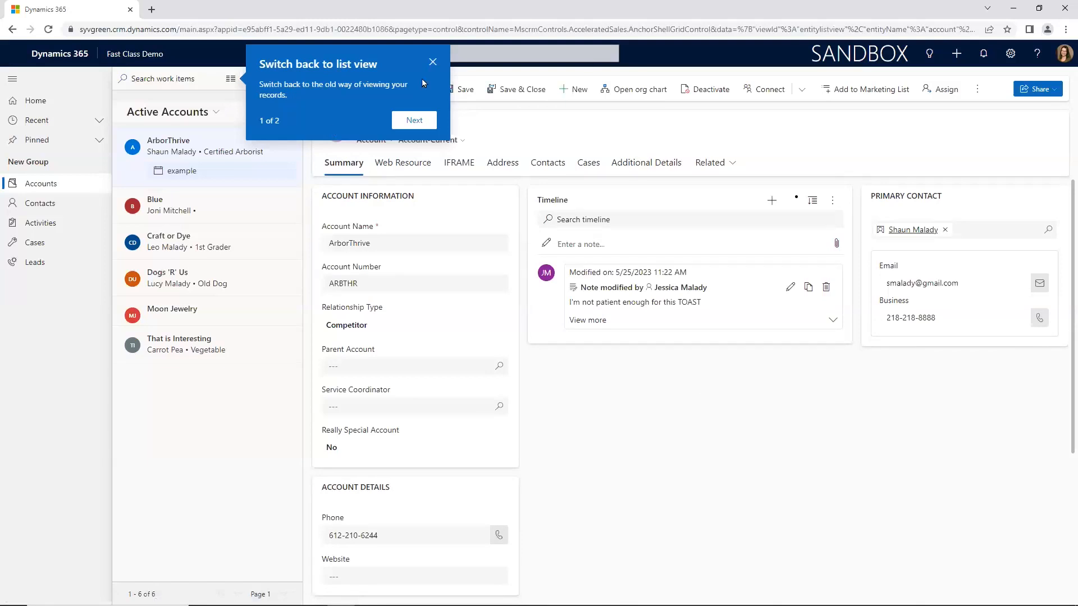
{"action": "left_click", "coordinate": [432, 62]}
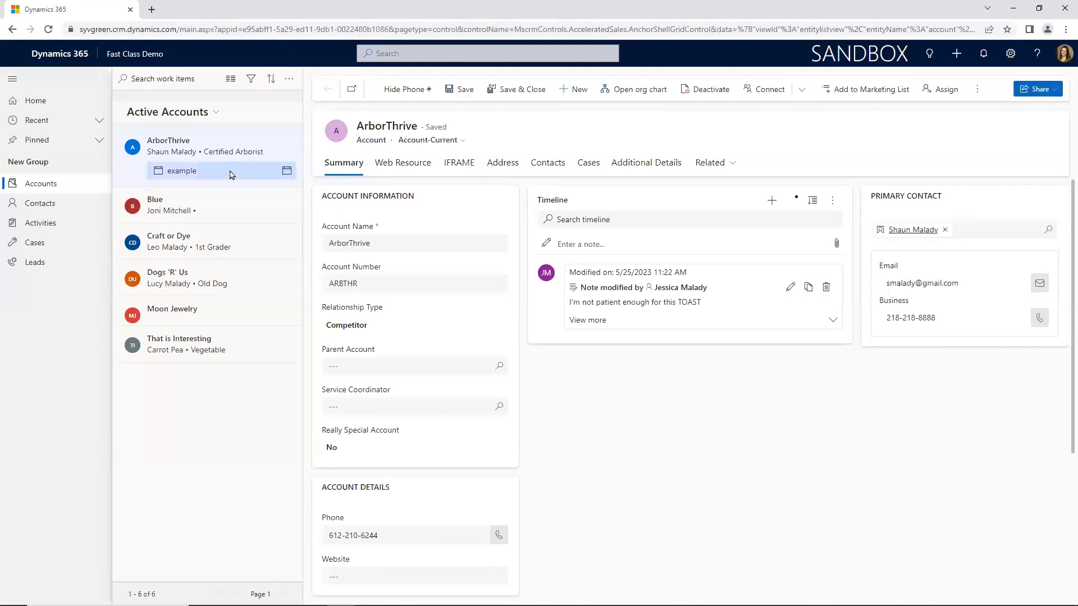
{"action": "left_click", "coordinate": [224, 214]}
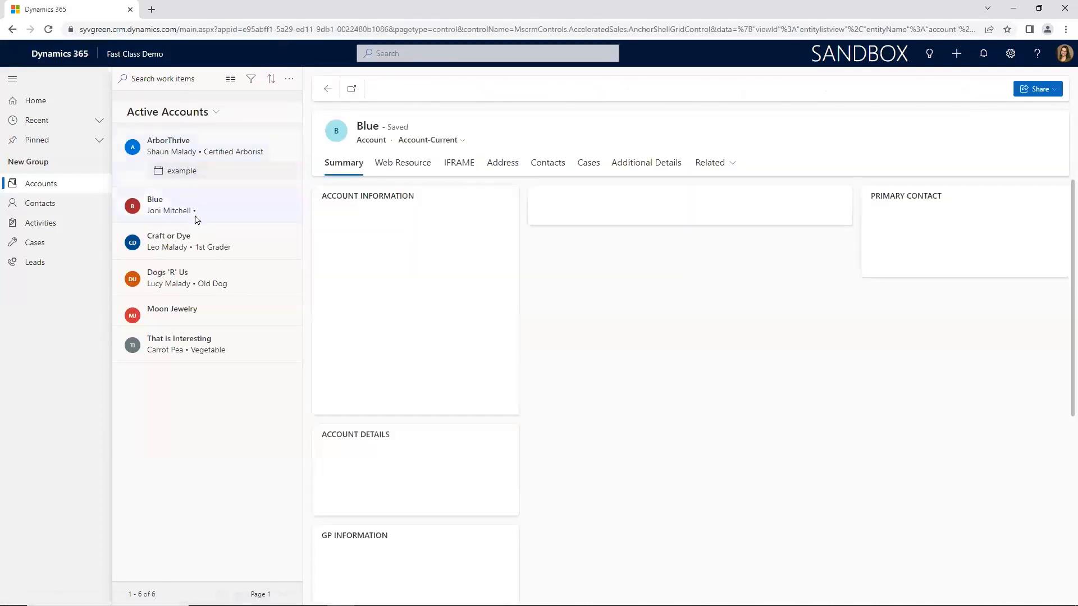
{"action": "left_click", "coordinate": [199, 243]}
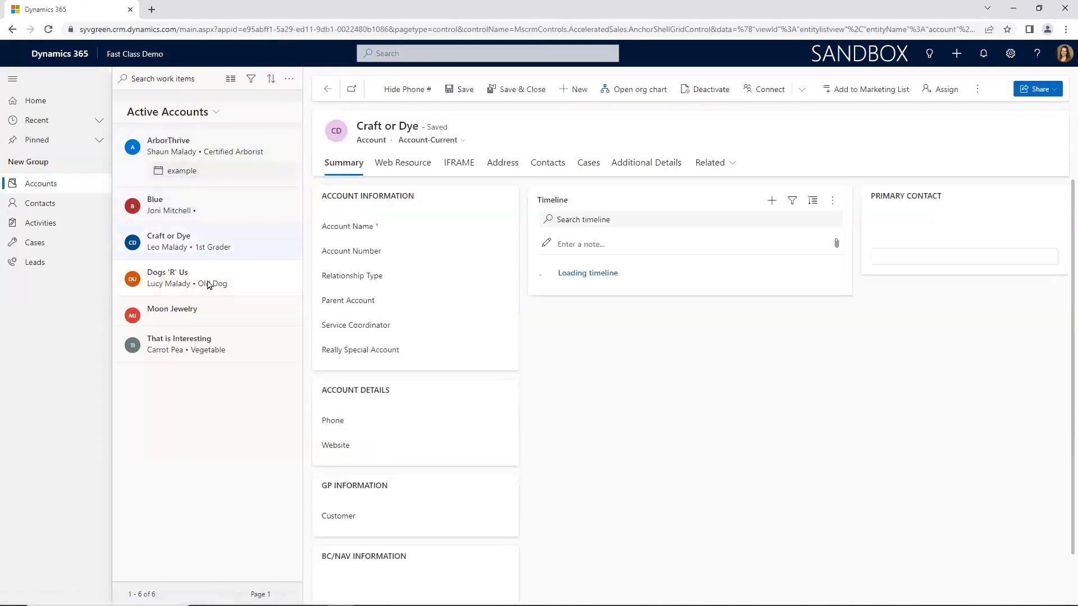
{"action": "left_click", "coordinate": [213, 284]}
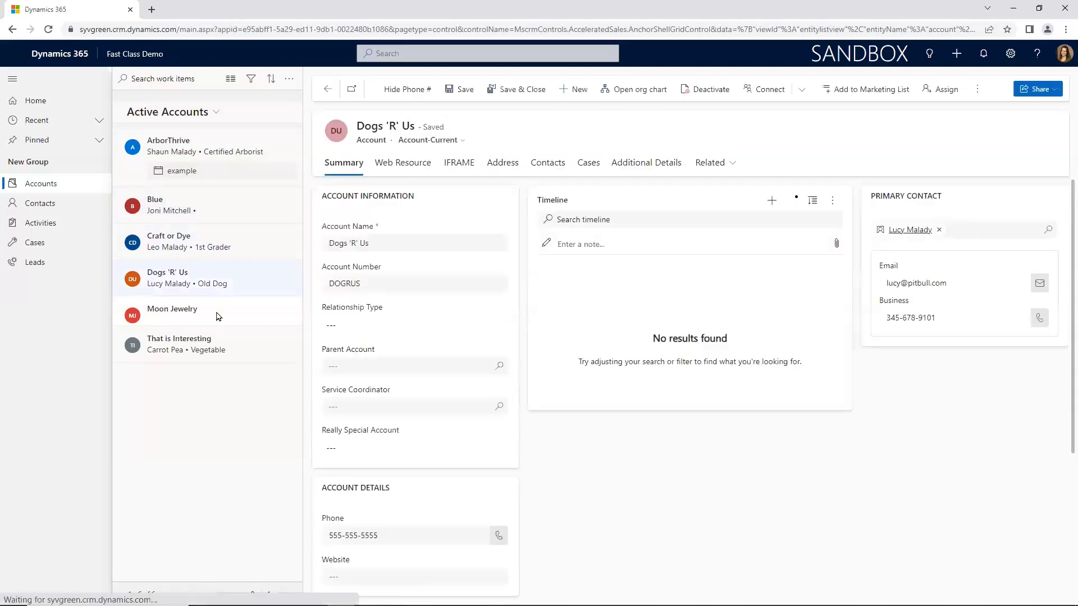
{"action": "left_click", "coordinate": [219, 314]}
{"action": "left_click", "coordinate": [230, 245]}
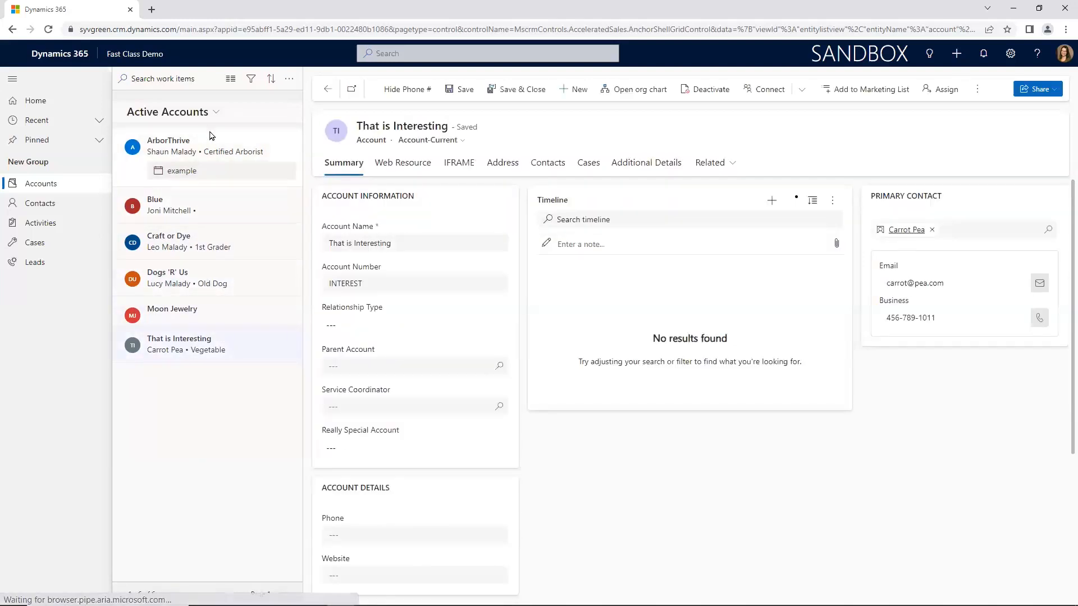
Step: Review the available account views and filter fields, keeping Active Accounts selected, and return to the regular list view
{"action": "left_click", "coordinate": [216, 112]}
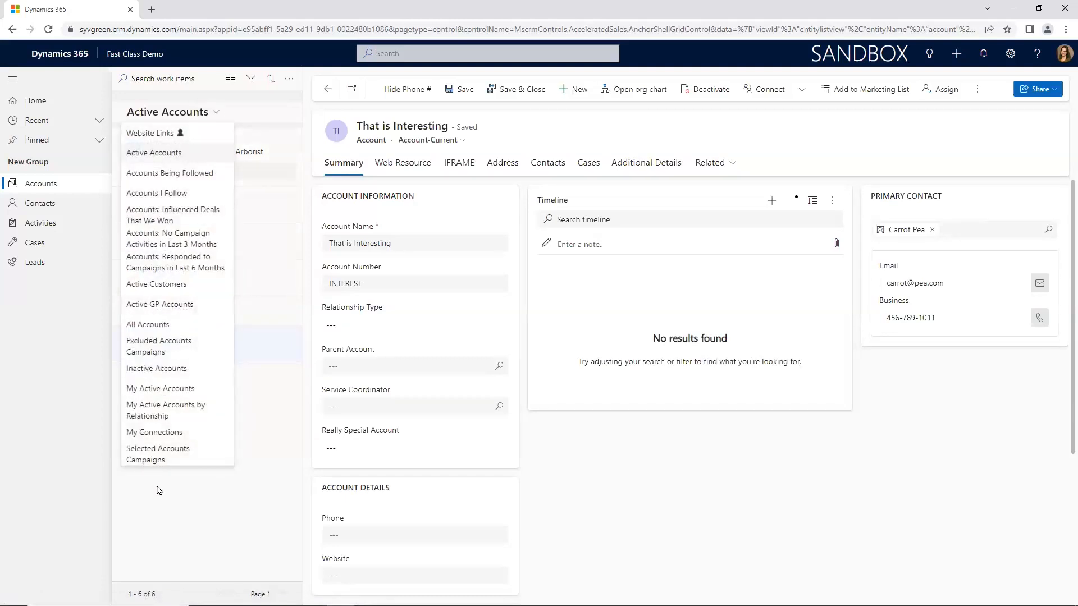
{"action": "left_click", "coordinate": [175, 158]}
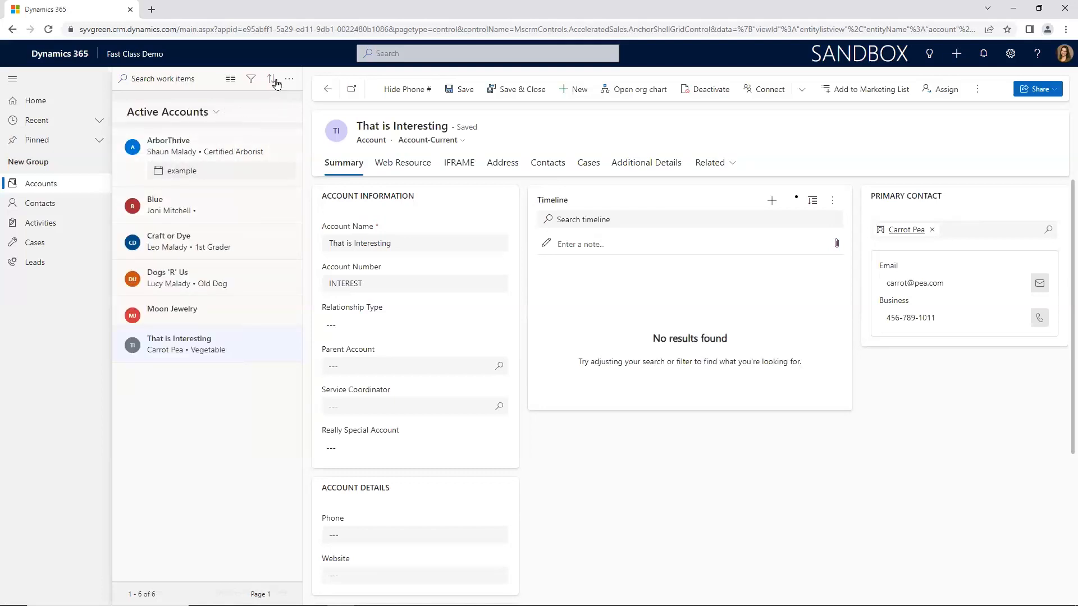
{"action": "left_click", "coordinate": [250, 79]}
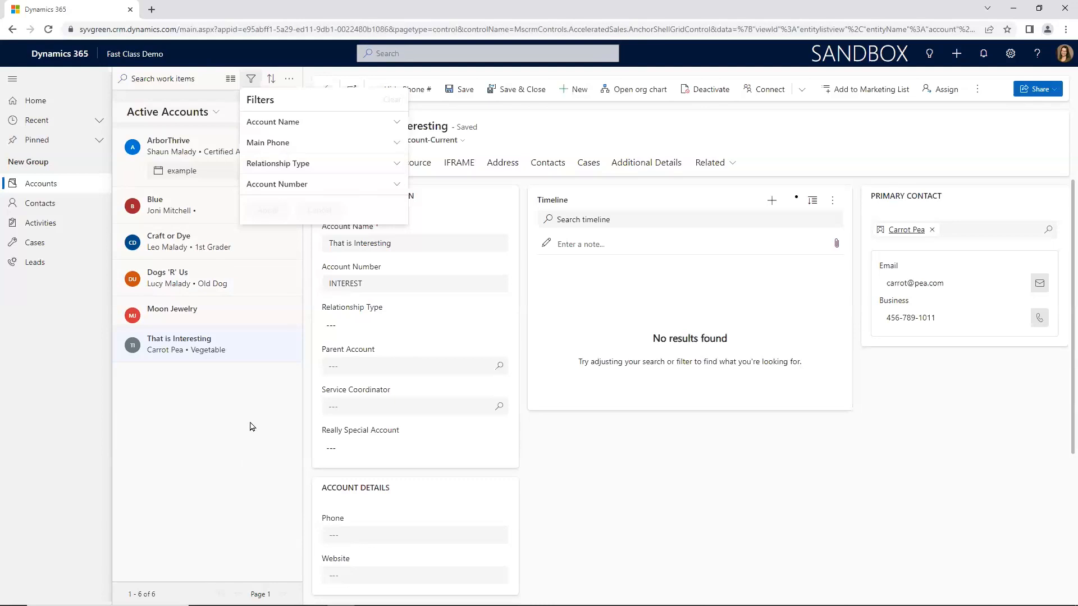
{"action": "left_click", "coordinate": [226, 488]}
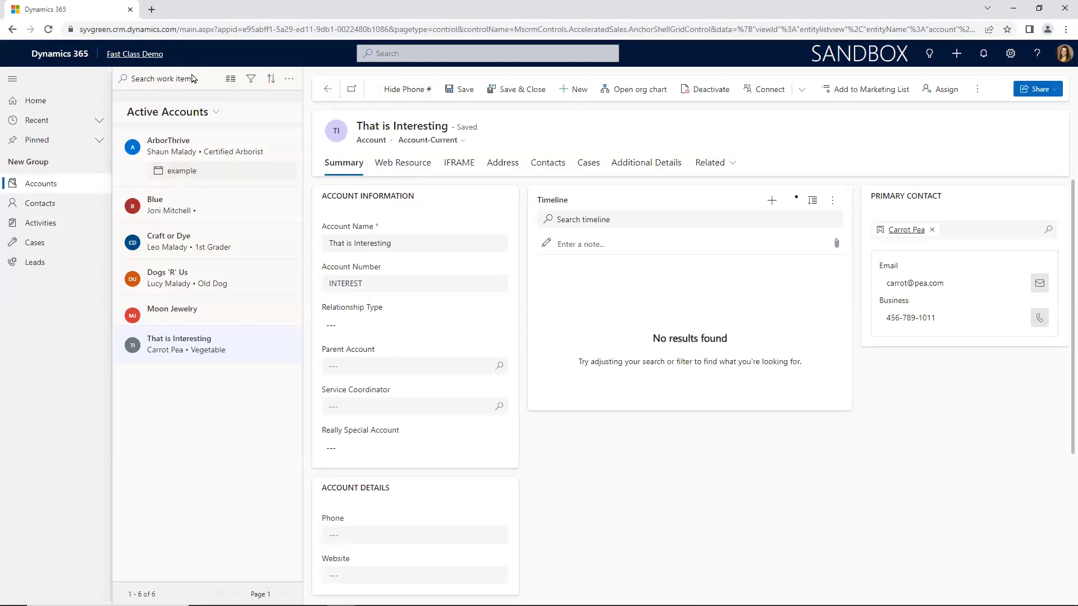
{"action": "left_click", "coordinate": [230, 80]}
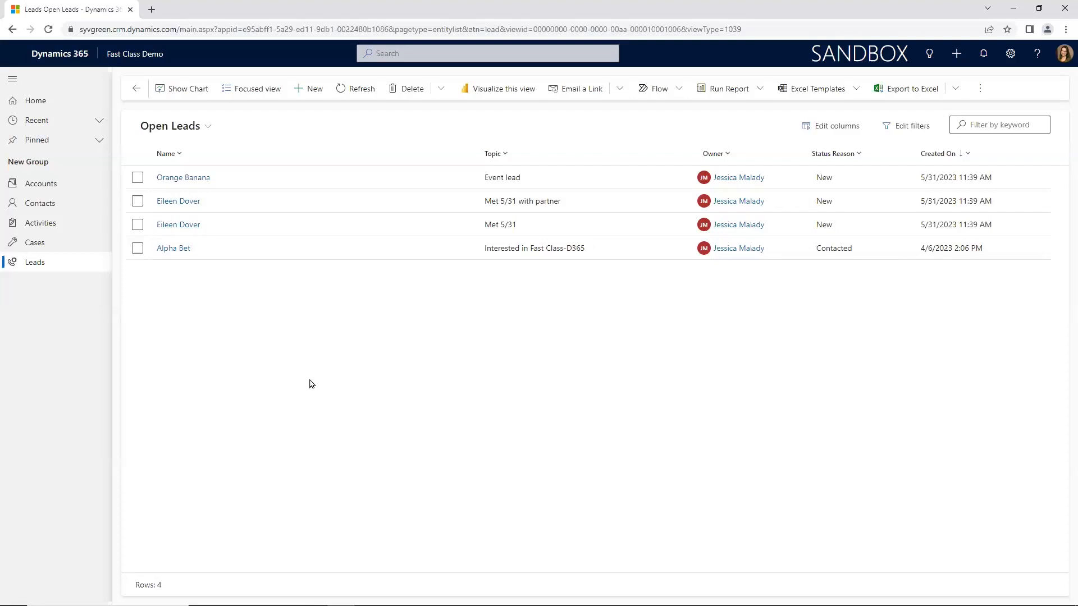
Step: Bulk edit all four open leads, setting their Event to Craft Fair, and save the change
{"action": "left_click", "coordinate": [138, 177]}
{"action": "left_click", "coordinate": [138, 206]}
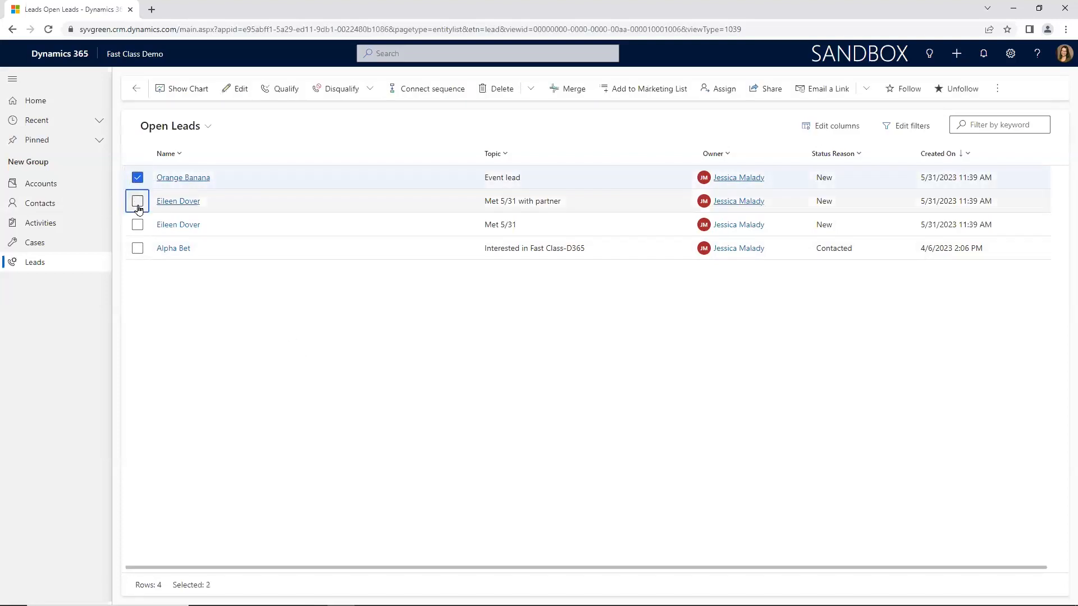
{"action": "left_click", "coordinate": [137, 224]}
{"action": "left_click", "coordinate": [137, 248]}
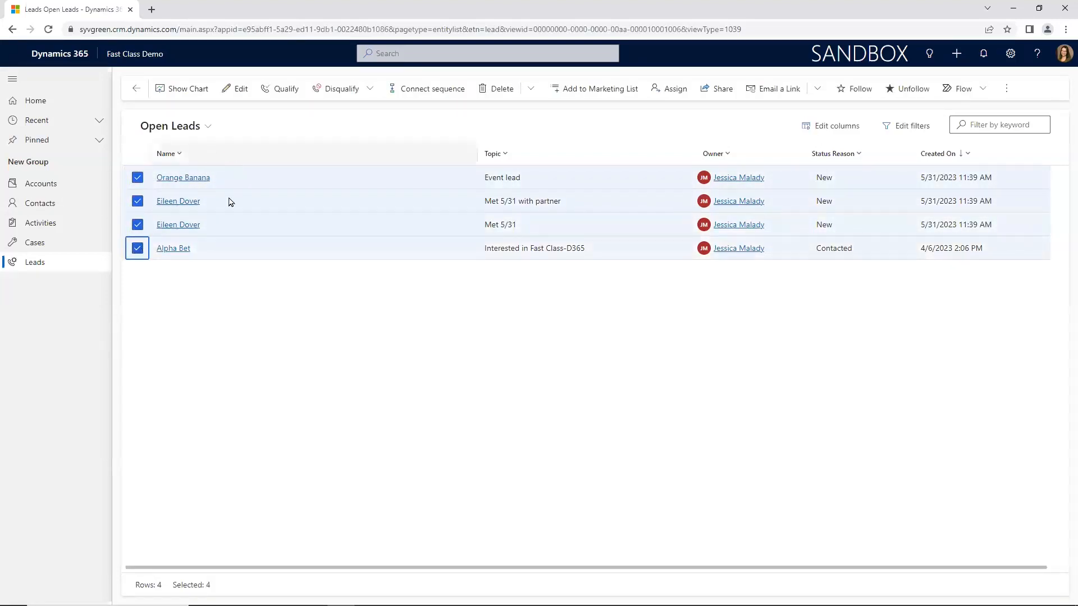
{"action": "left_click", "coordinate": [248, 93]}
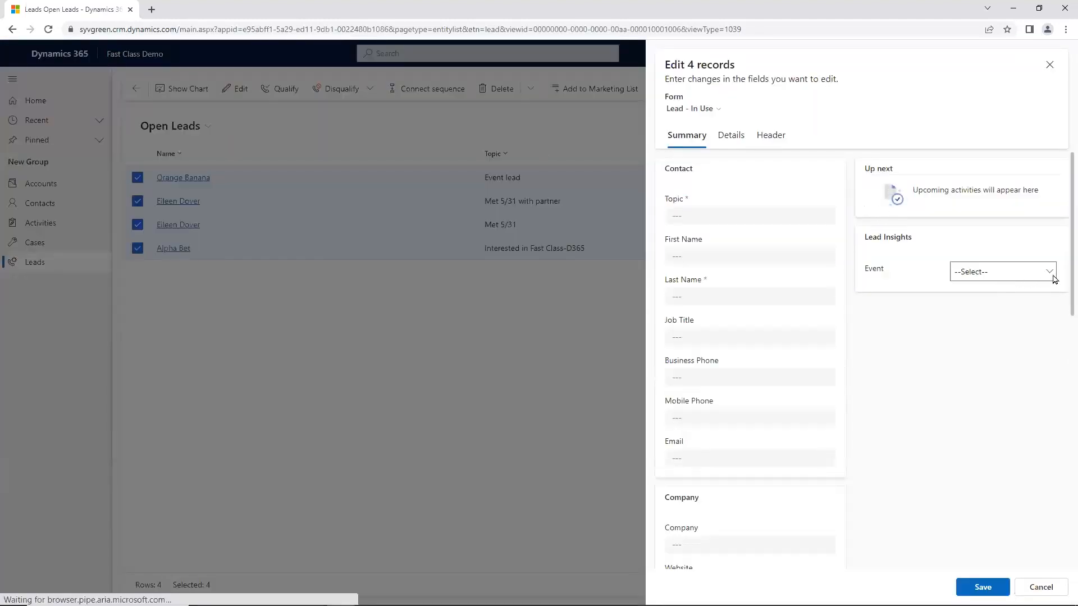
{"action": "left_click", "coordinate": [1047, 275]}
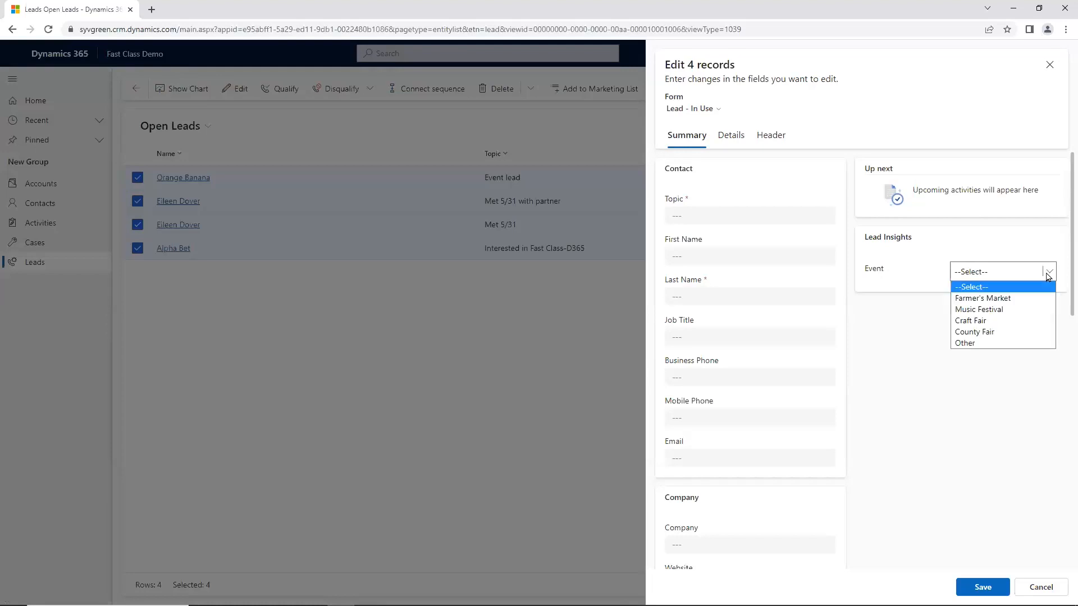
{"action": "left_click", "coordinate": [1004, 320]}
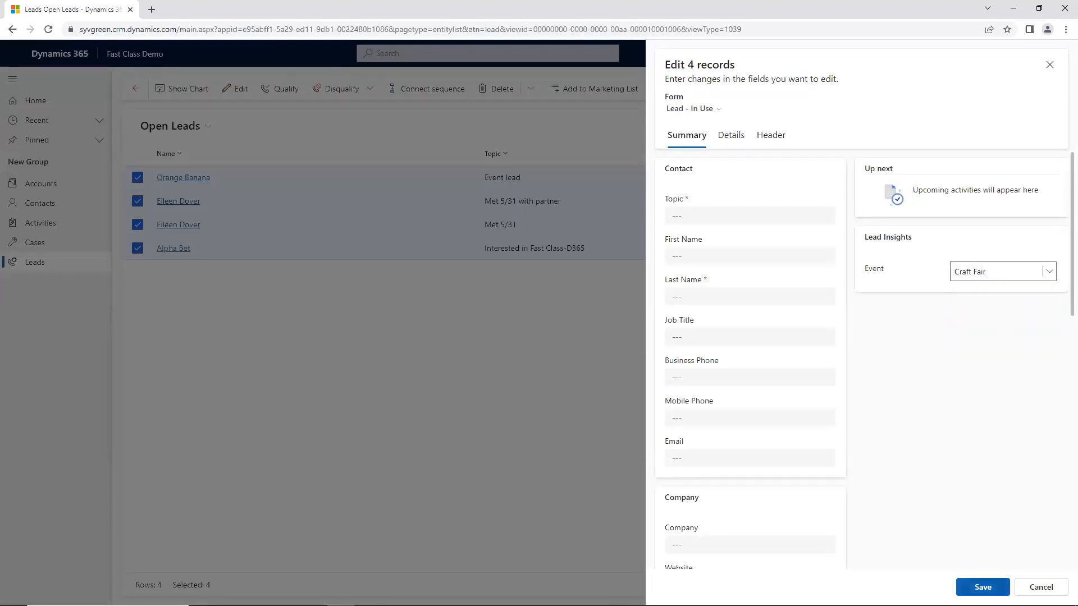
{"action": "left_click", "coordinate": [982, 587]}
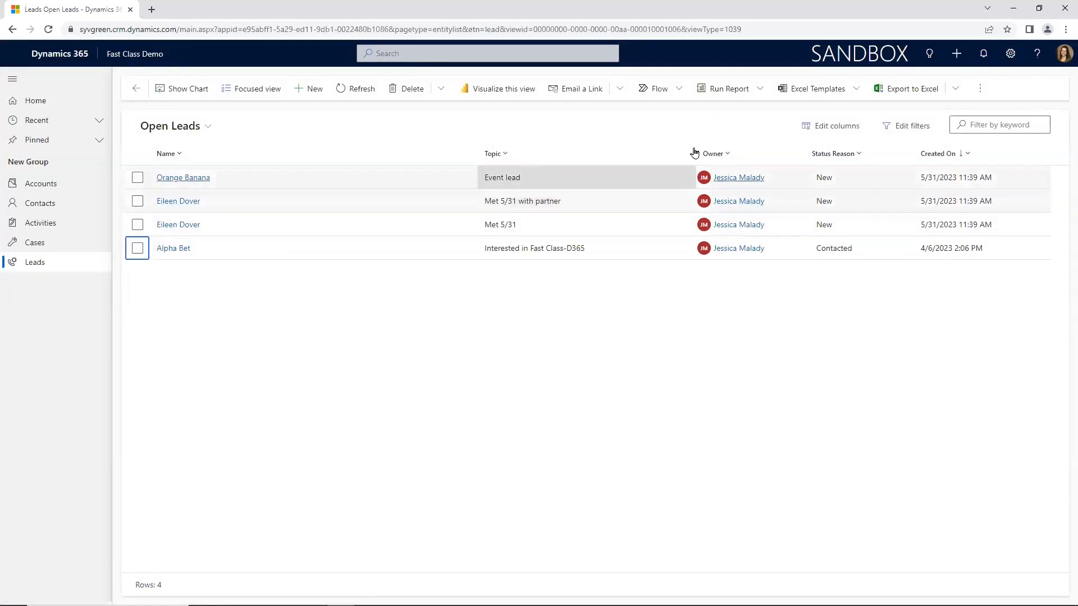
Step: Add the Event column to the Open Leads view and apply it
{"action": "left_click", "coordinate": [832, 126]}
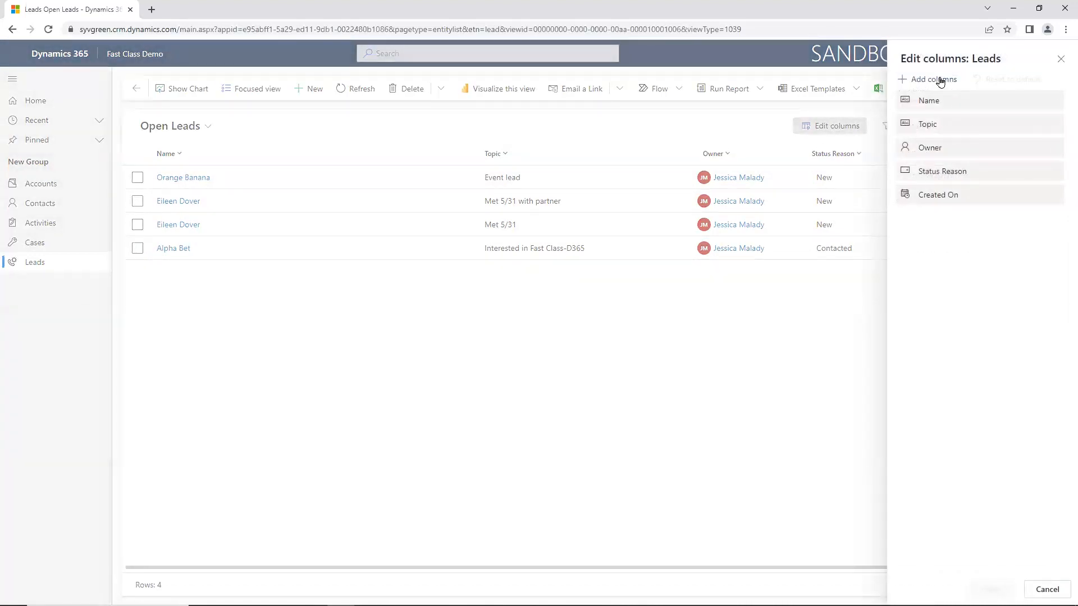
{"action": "left_click", "coordinate": [934, 80]}
{"action": "left_click", "coordinate": [963, 99]}
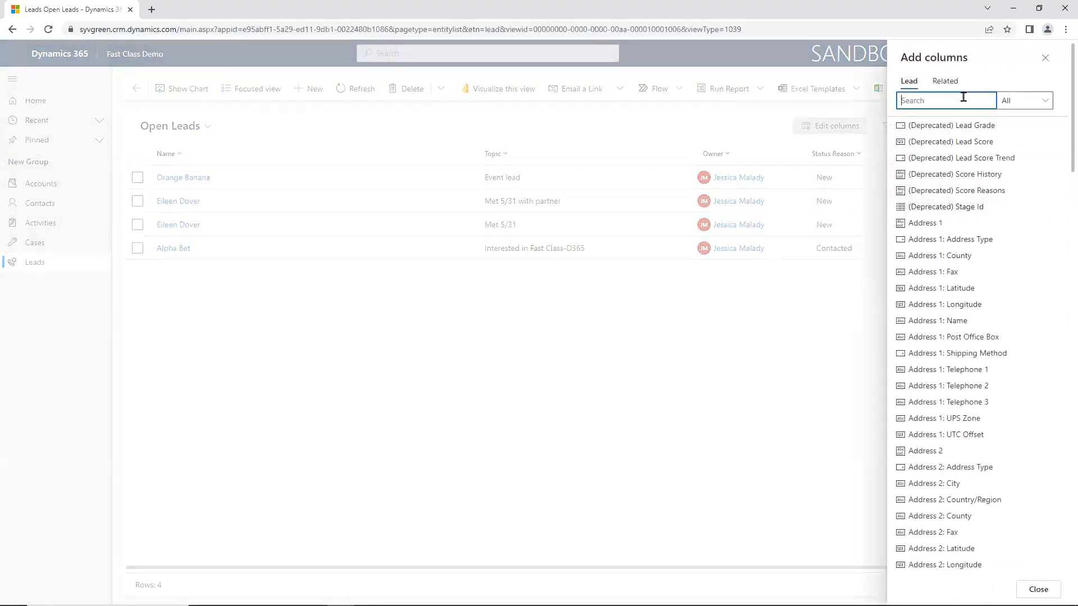
{"action": "type", "text": "event"}
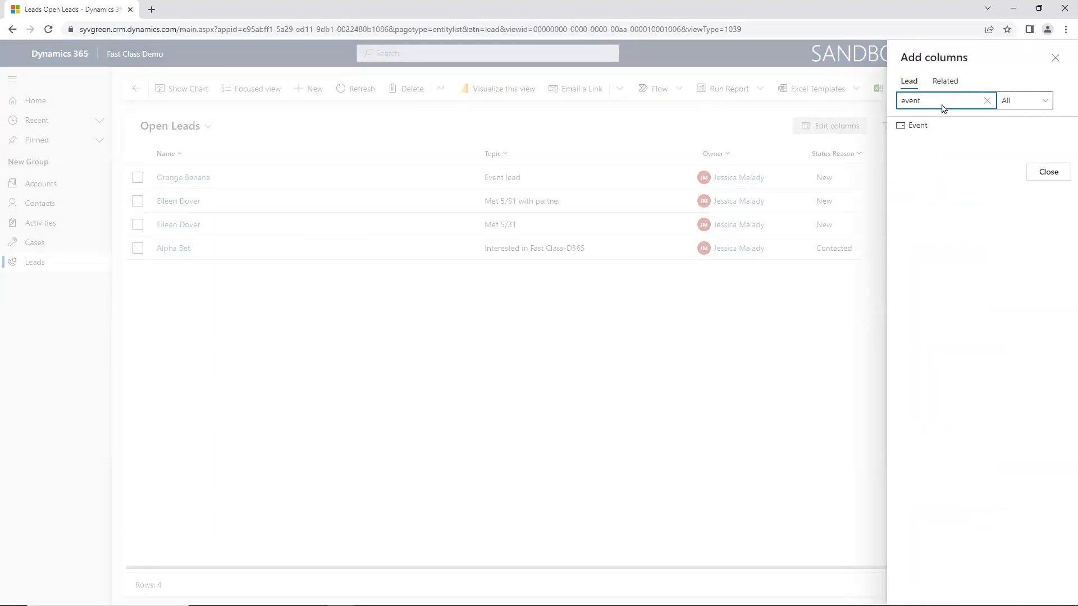
{"action": "left_click", "coordinate": [915, 125]}
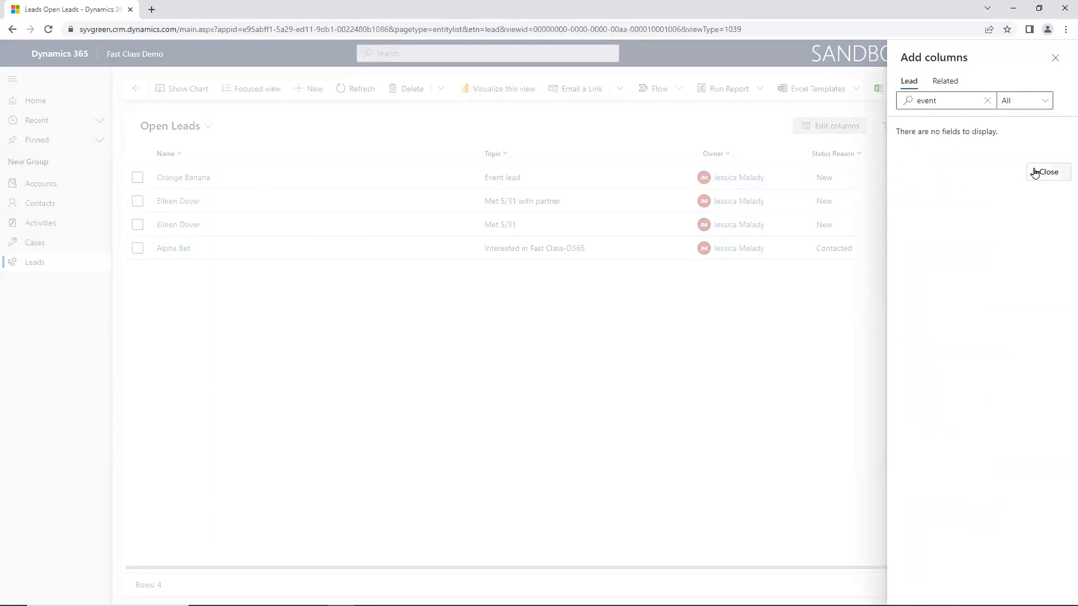
{"action": "left_click", "coordinate": [1045, 172]}
{"action": "left_click", "coordinate": [980, 588]}
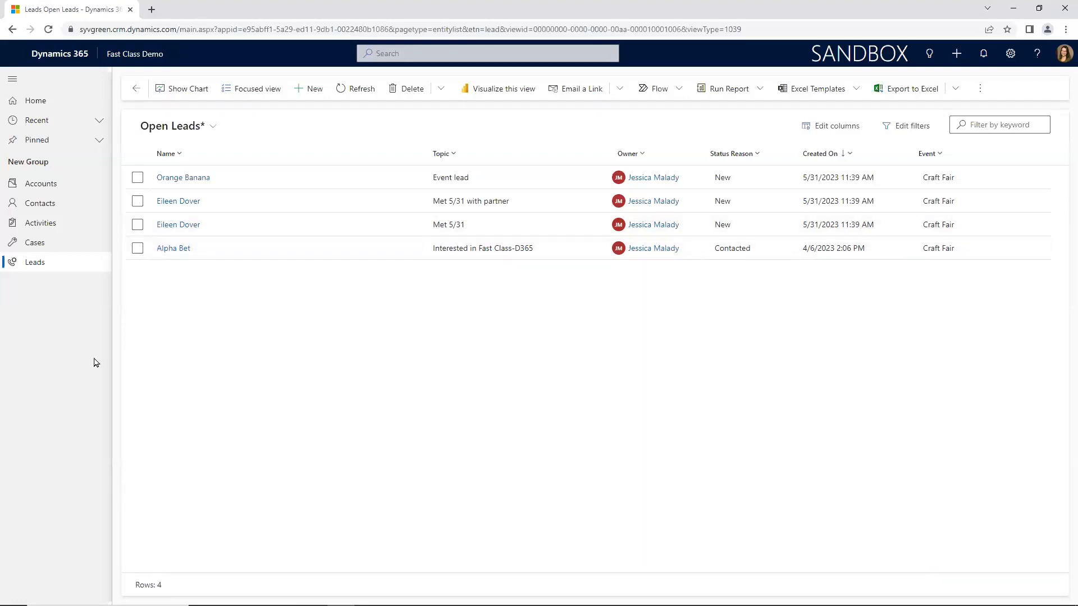
Step: Open the contacts list and select the first four contacts and the Certified Arborist
{"action": "left_click", "coordinate": [25, 205]}
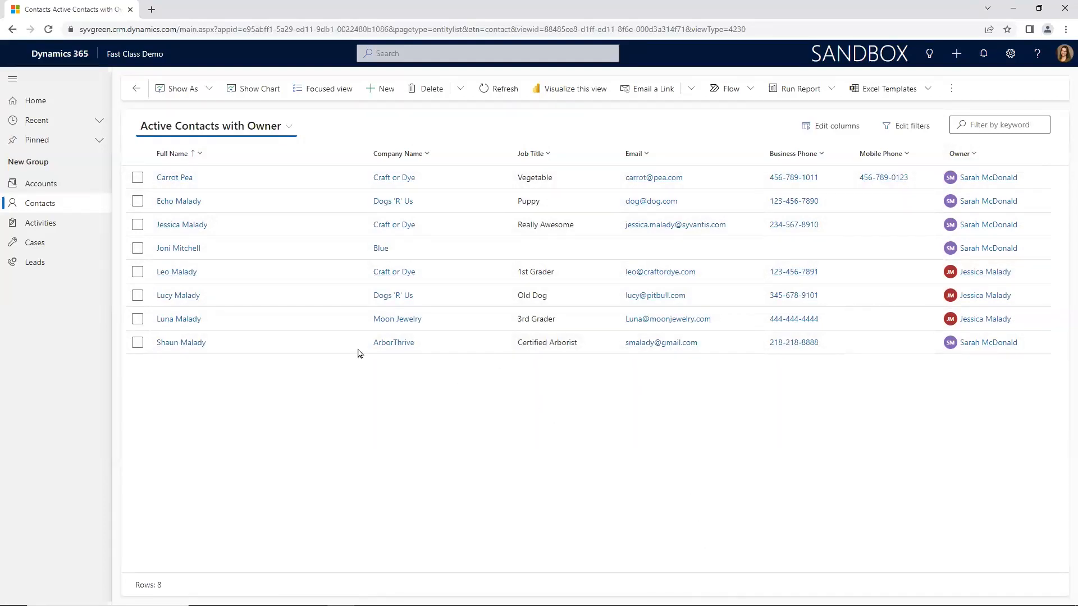
{"action": "left_click", "coordinate": [137, 178]}
{"action": "left_click", "coordinate": [137, 201]}
{"action": "left_click", "coordinate": [138, 224]}
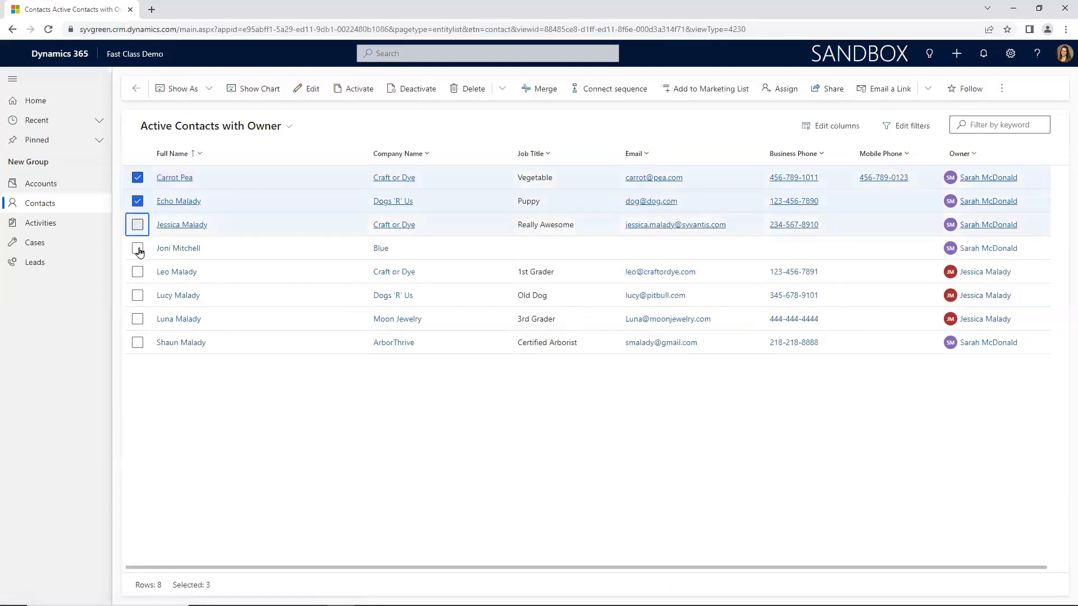
{"action": "left_click", "coordinate": [137, 248]}
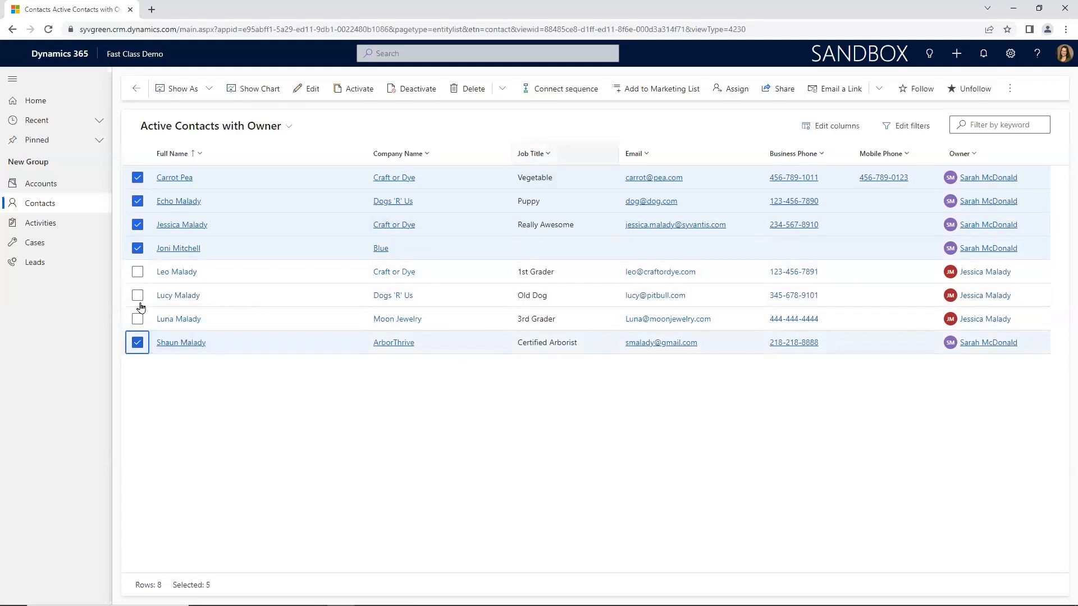
Step: Filter the contacts so that Owner equals the user who owns the selected contacts
{"action": "left_click", "coordinate": [974, 154]}
{"action": "left_click", "coordinate": [991, 220]}
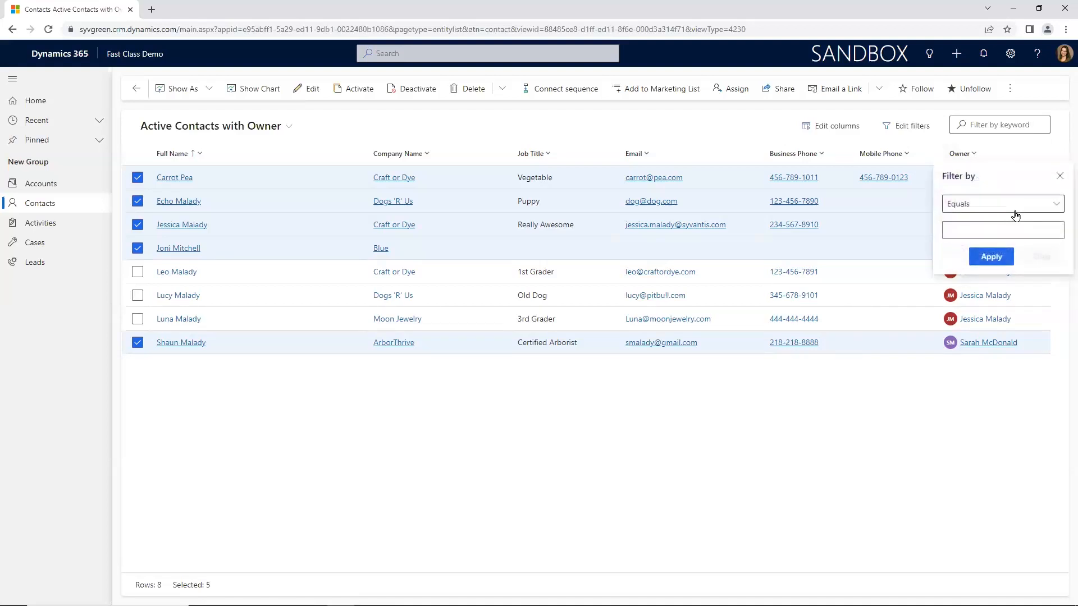
{"action": "left_click", "coordinate": [1004, 230]}
{"action": "scroll", "coordinate": [1009, 357], "scroll_direction": "down", "scroll_amount": 5}
{"action": "scroll", "coordinate": [1009, 357], "scroll_direction": "down", "scroll_amount": 6}
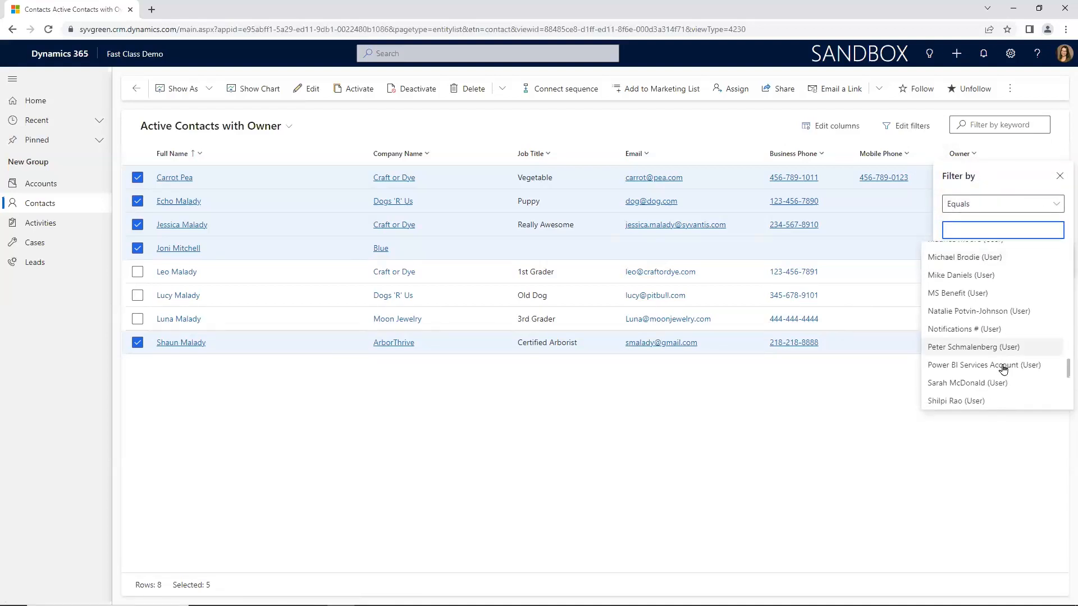
{"action": "left_click", "coordinate": [1002, 377]}
{"action": "left_click", "coordinate": [992, 274]}
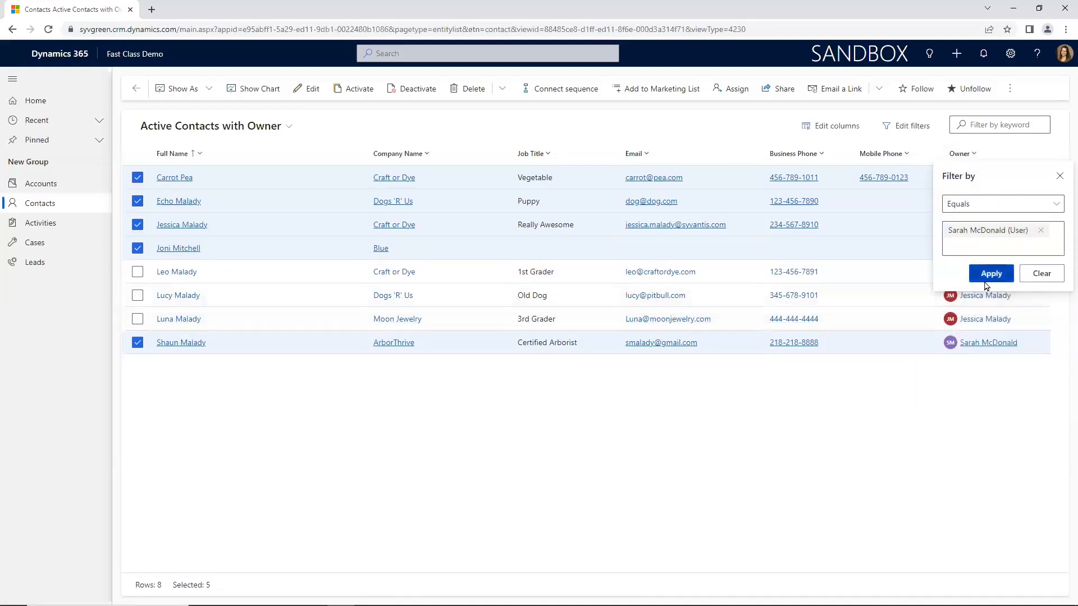
Step: Select all five filtered contacts and start assigning them to a new owner
{"action": "left_click", "coordinate": [138, 178]}
{"action": "left_click", "coordinate": [137, 201]}
{"action": "left_click", "coordinate": [138, 225]}
{"action": "left_click", "coordinate": [137, 248]}
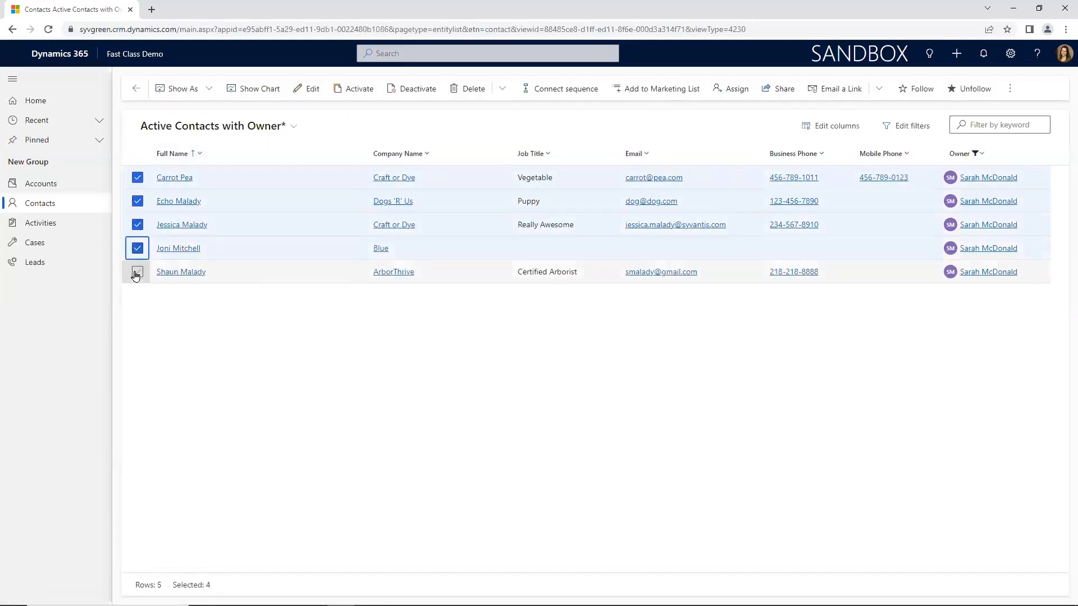
{"action": "left_click", "coordinate": [137, 272]}
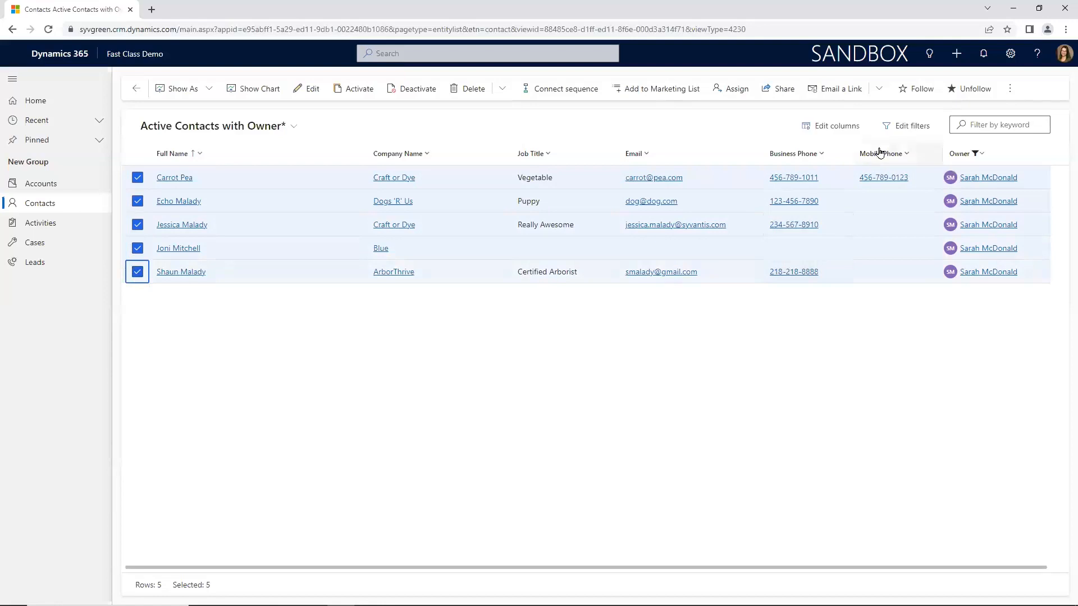
{"action": "left_click", "coordinate": [734, 90]}
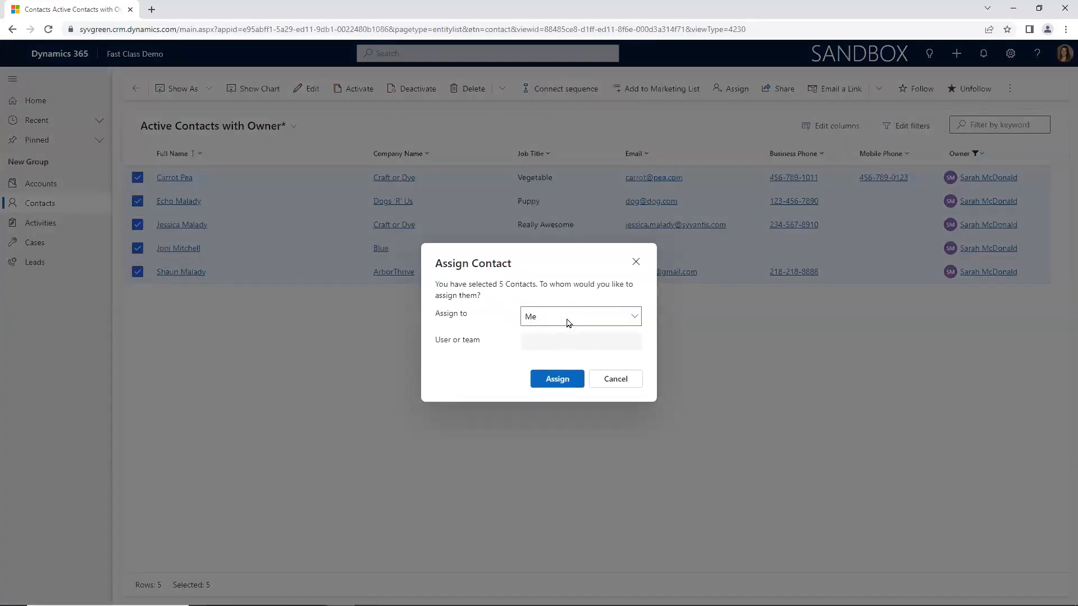
Step: Set the contact assignment to User or team and view the available users
{"action": "left_click", "coordinate": [572, 318]}
{"action": "left_click", "coordinate": [558, 348]}
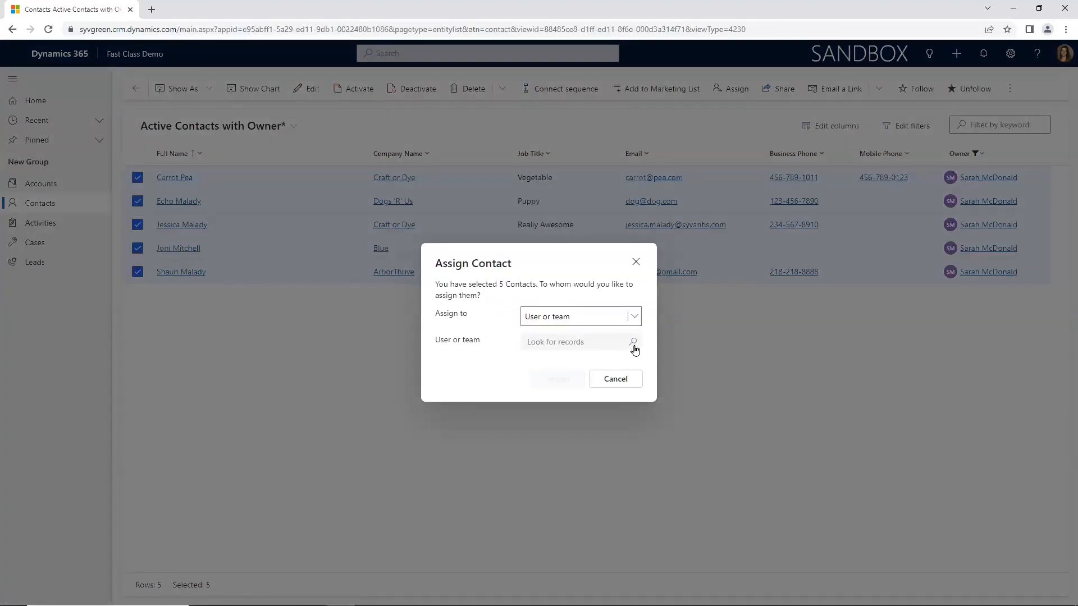
{"action": "left_click", "coordinate": [633, 343]}
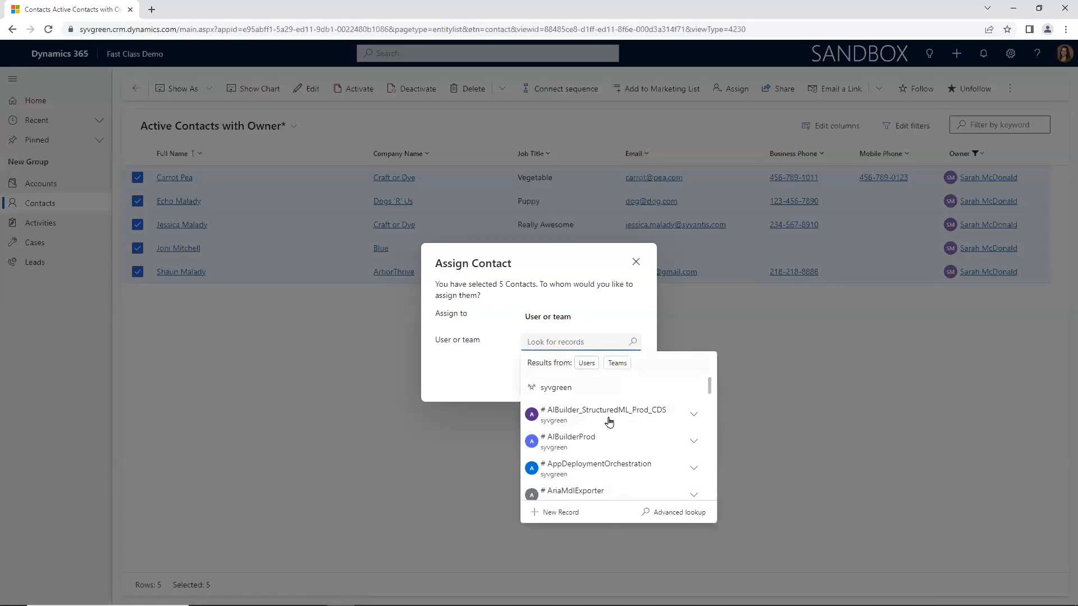
{"action": "left_click", "coordinate": [586, 363]}
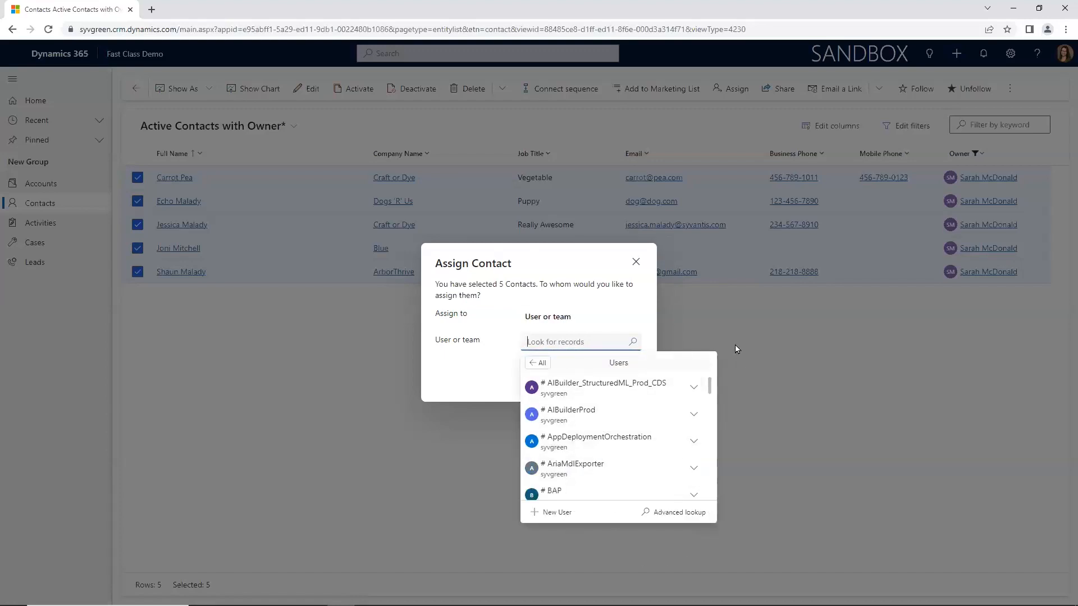
Step: Assign the five selected contacts to Me
{"action": "left_click", "coordinate": [615, 316]}
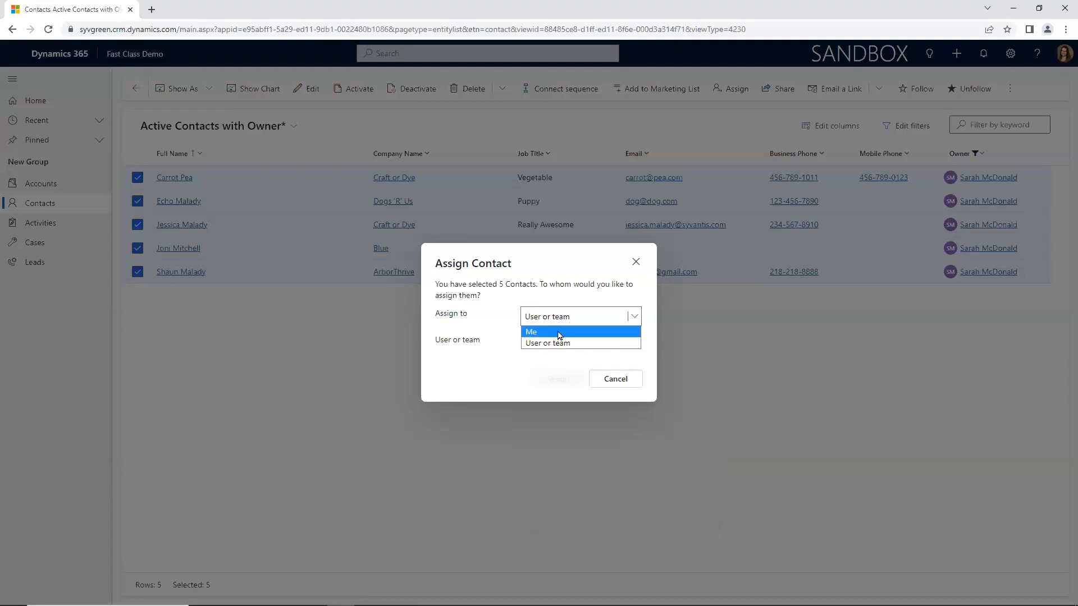
{"action": "left_click", "coordinate": [558, 332]}
{"action": "left_click", "coordinate": [557, 378]}
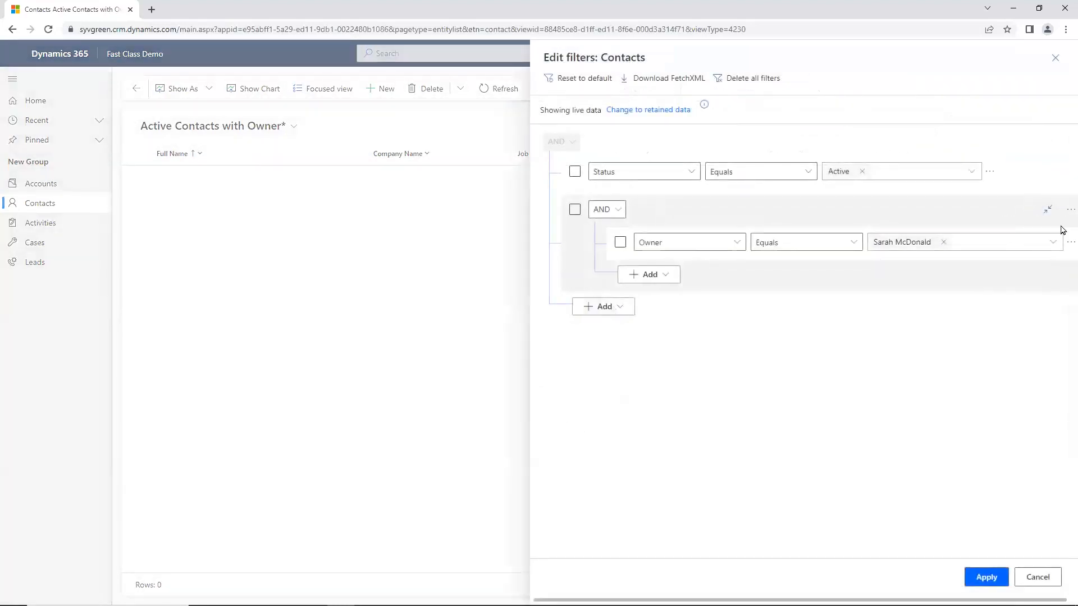
Step: Delete the Owner condition group from the contacts filters and apply the remaining Status equals Active filter
{"action": "left_click", "coordinate": [1070, 210]}
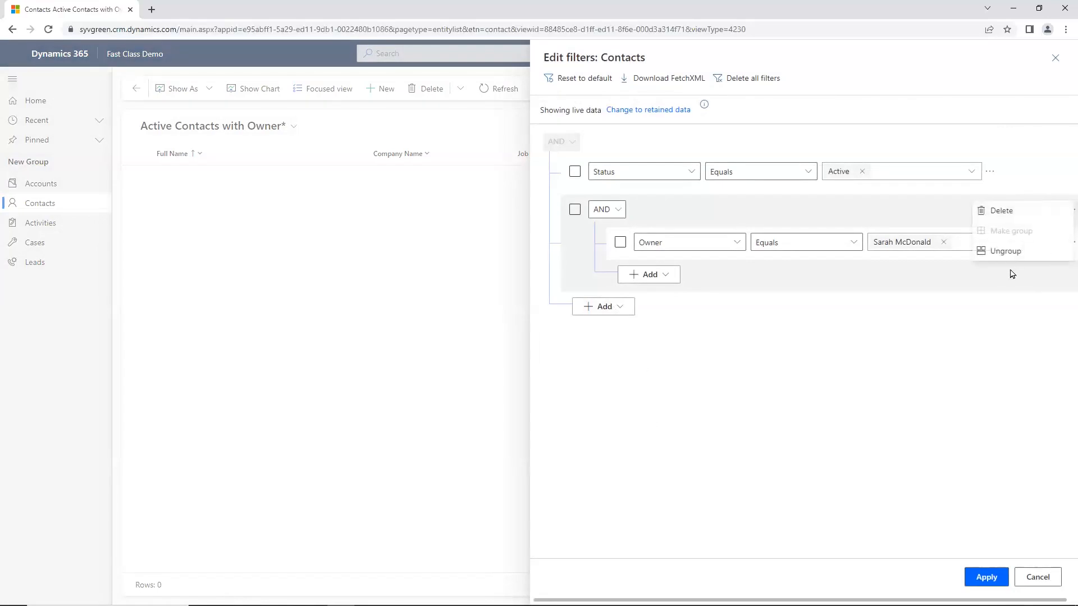
{"action": "left_click", "coordinate": [1000, 319]}
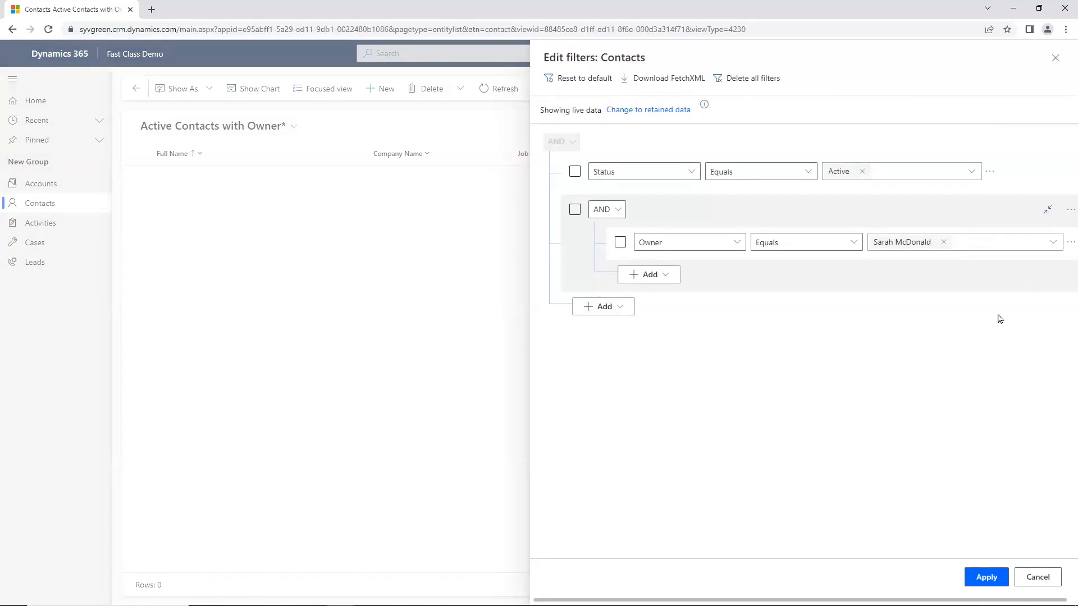
{"action": "left_click", "coordinate": [986, 588]}
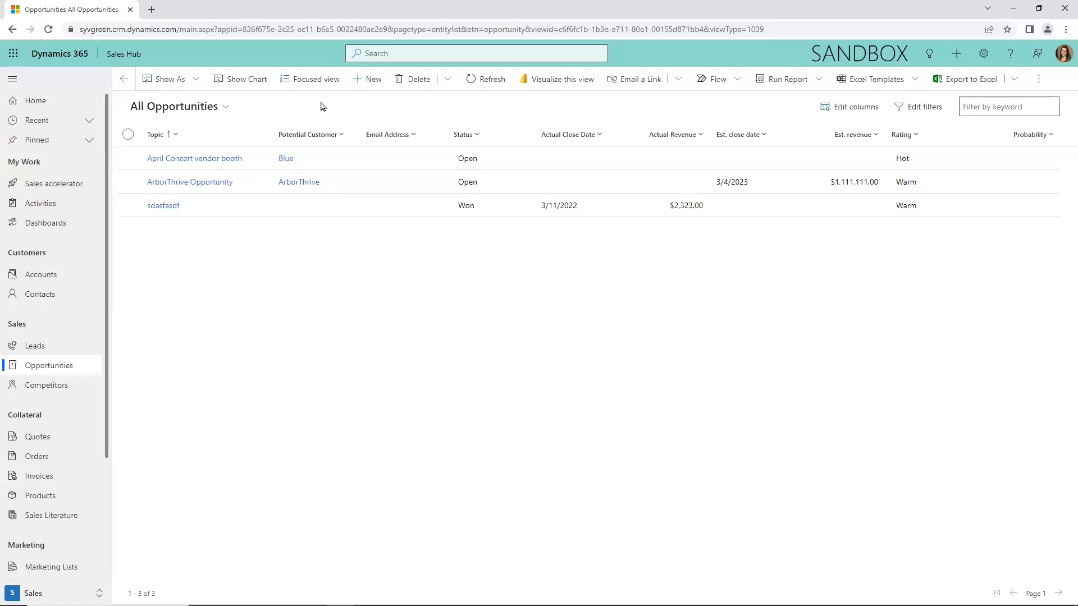
Step: Show All Opportunities as a Kanban board and set the Kanban type to Status
{"action": "left_click", "coordinate": [198, 83]}
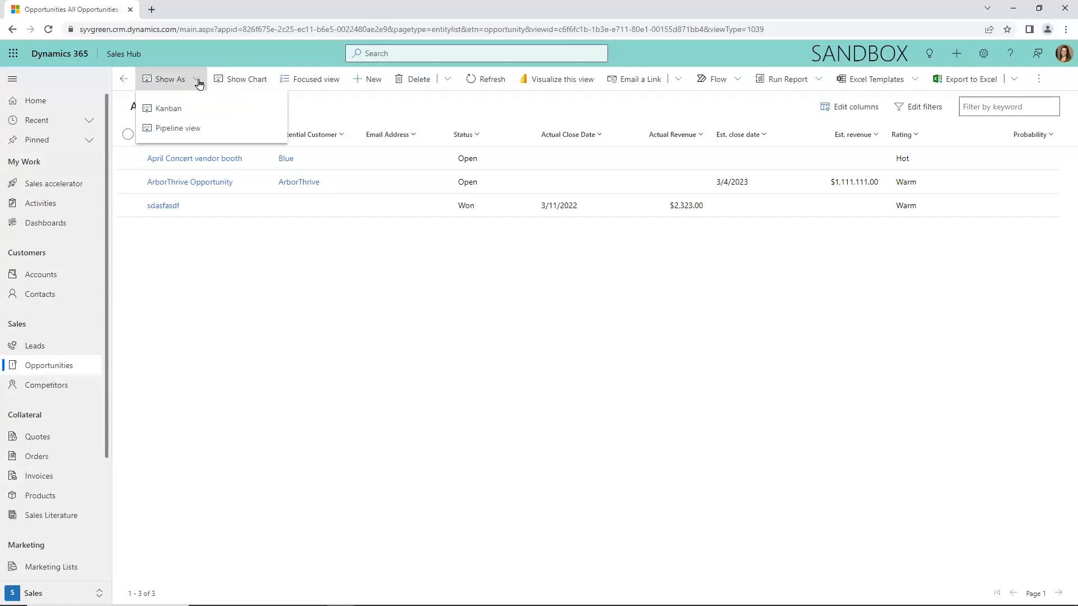
{"action": "left_click", "coordinate": [188, 108]}
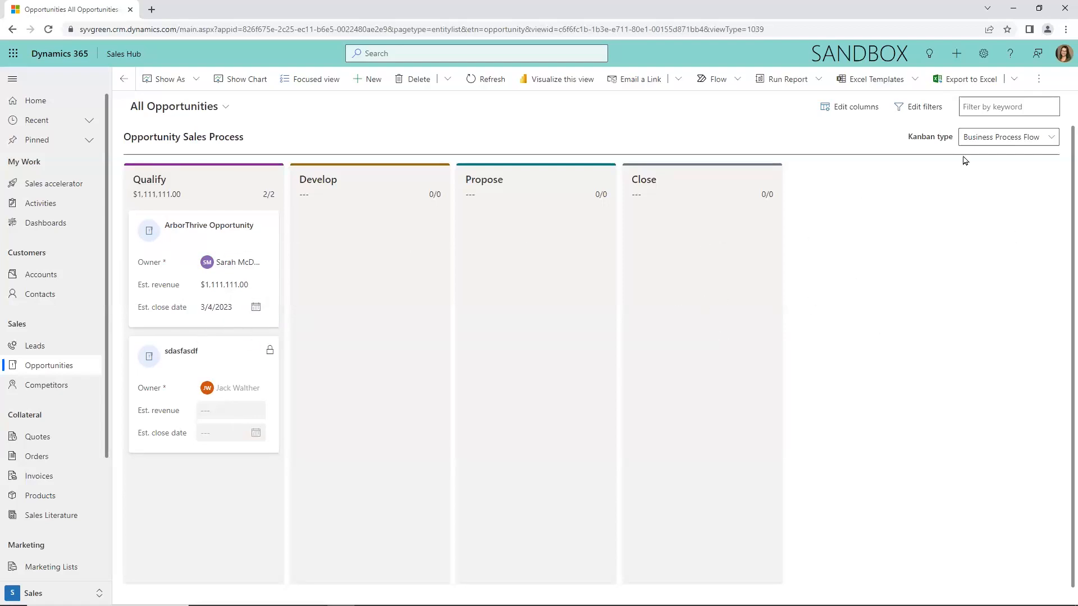
{"action": "left_click", "coordinate": [1047, 141]}
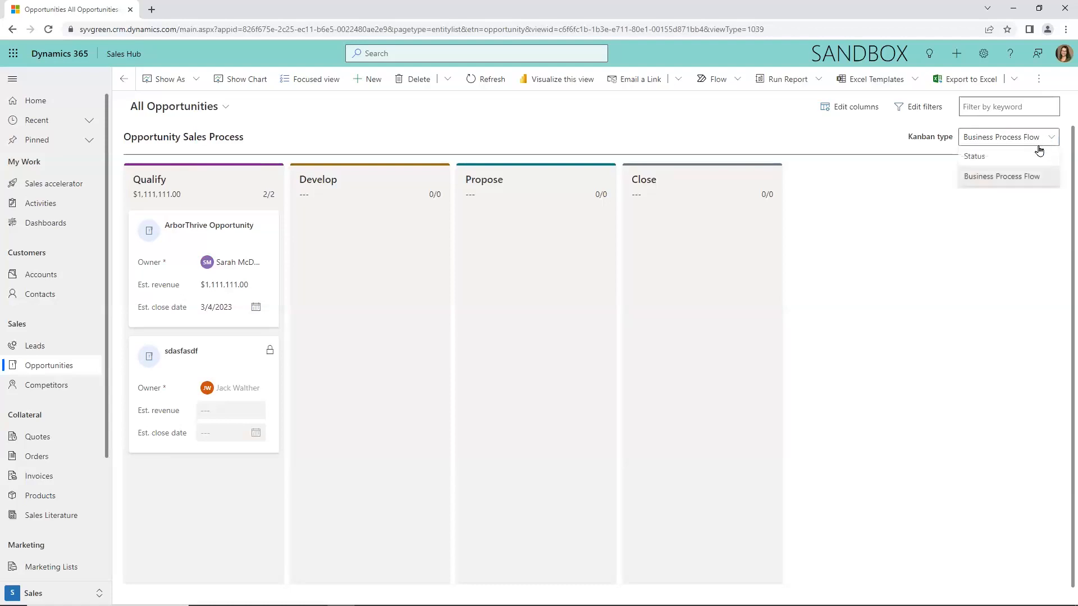
{"action": "left_click", "coordinate": [998, 157]}
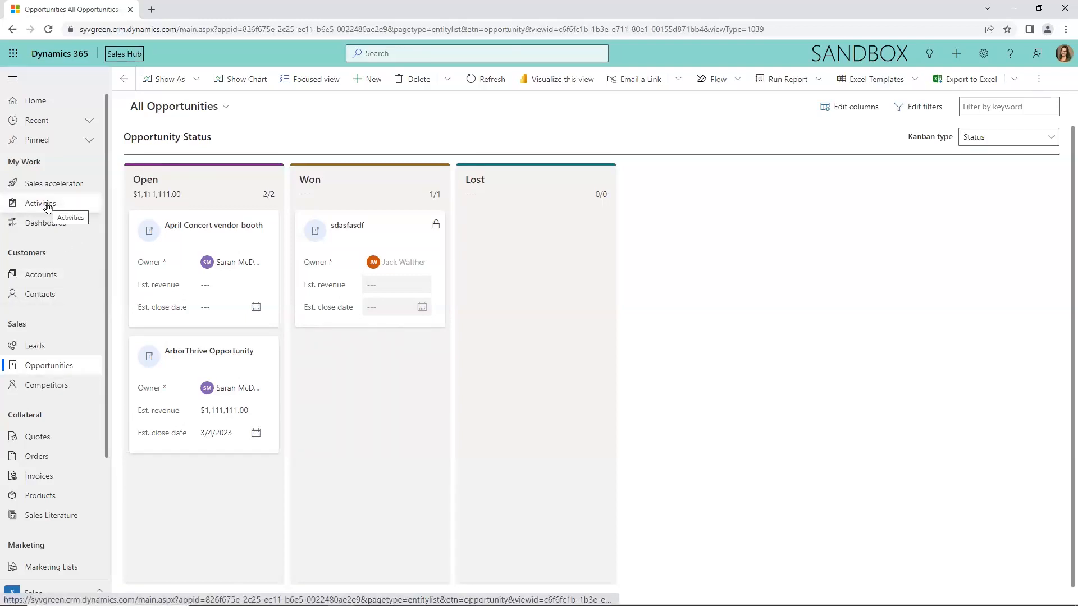
Step: Open the My Activities list and show it as a Calendar
{"action": "left_click", "coordinate": [49, 210]}
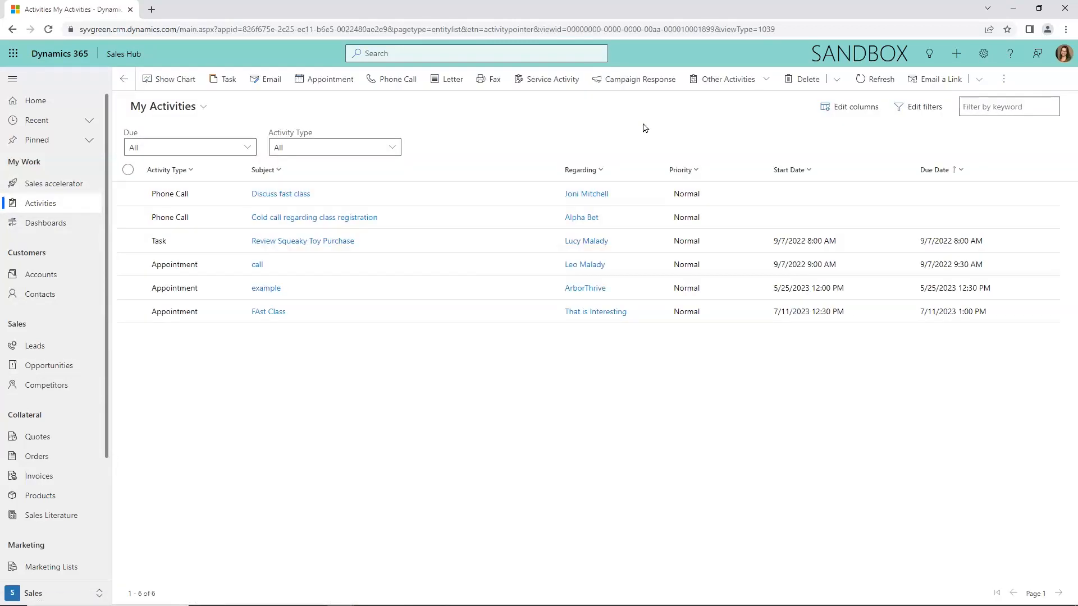
{"action": "left_click", "coordinate": [1004, 85]}
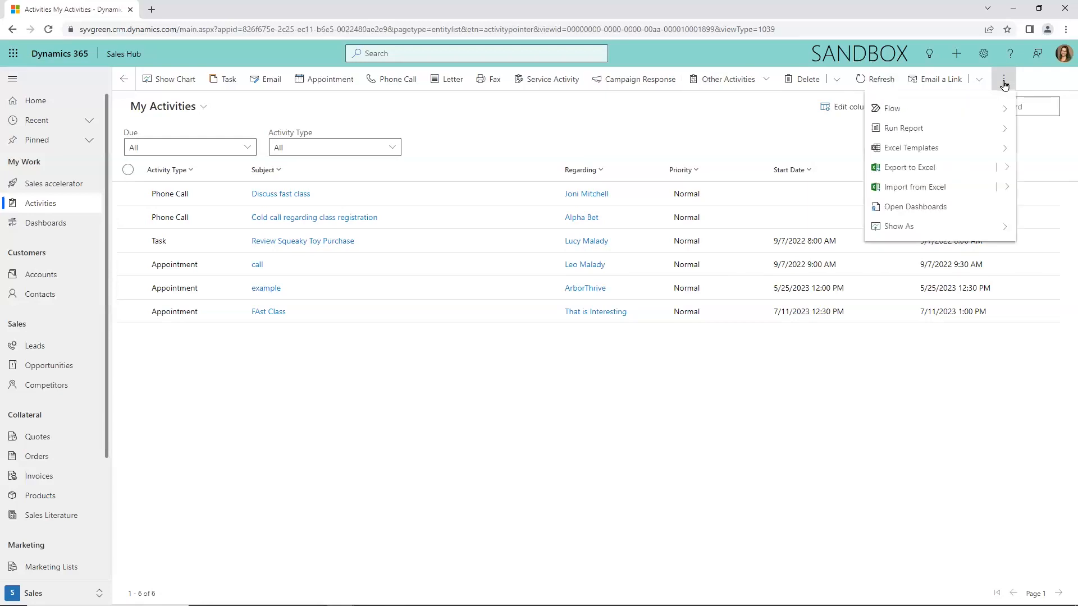
{"action": "left_click", "coordinate": [939, 224]}
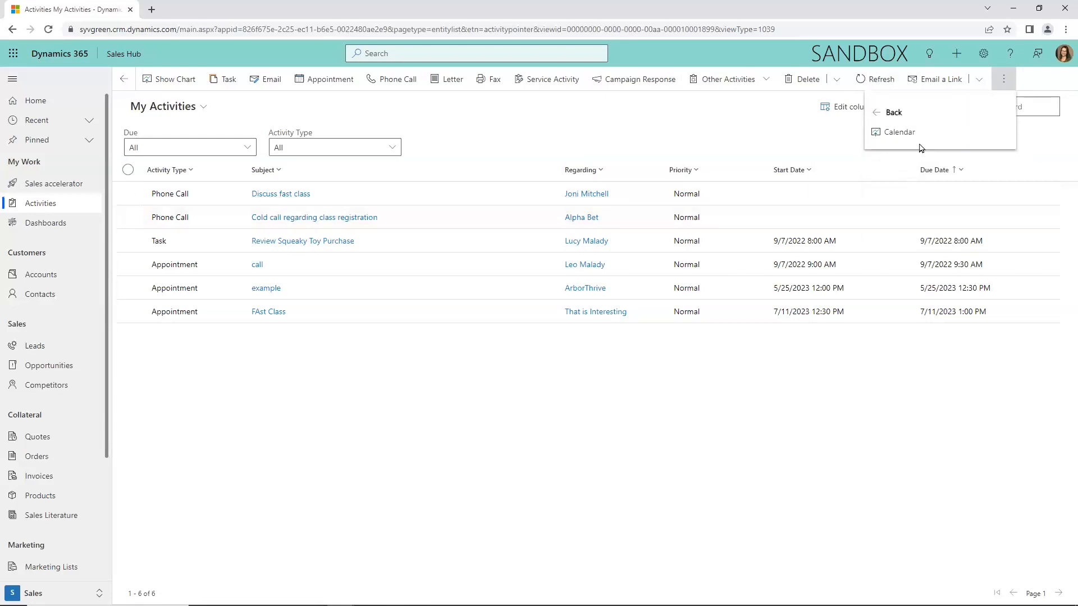
{"action": "left_click", "coordinate": [901, 133]}
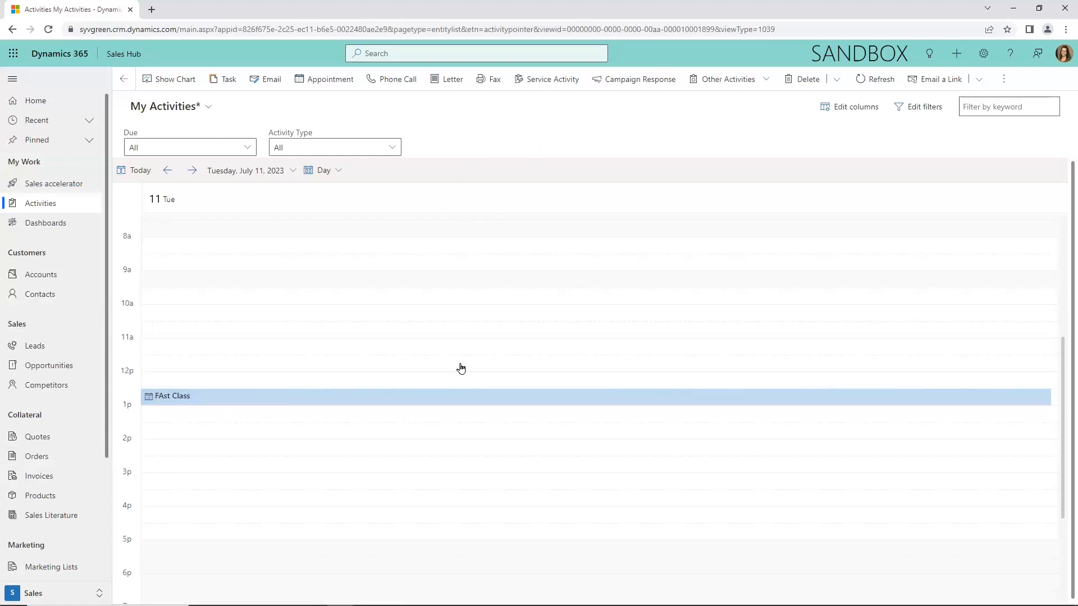
Step: Switch from the Sales Hub app to the Fast Class Demo app
{"action": "left_click", "coordinate": [124, 53]}
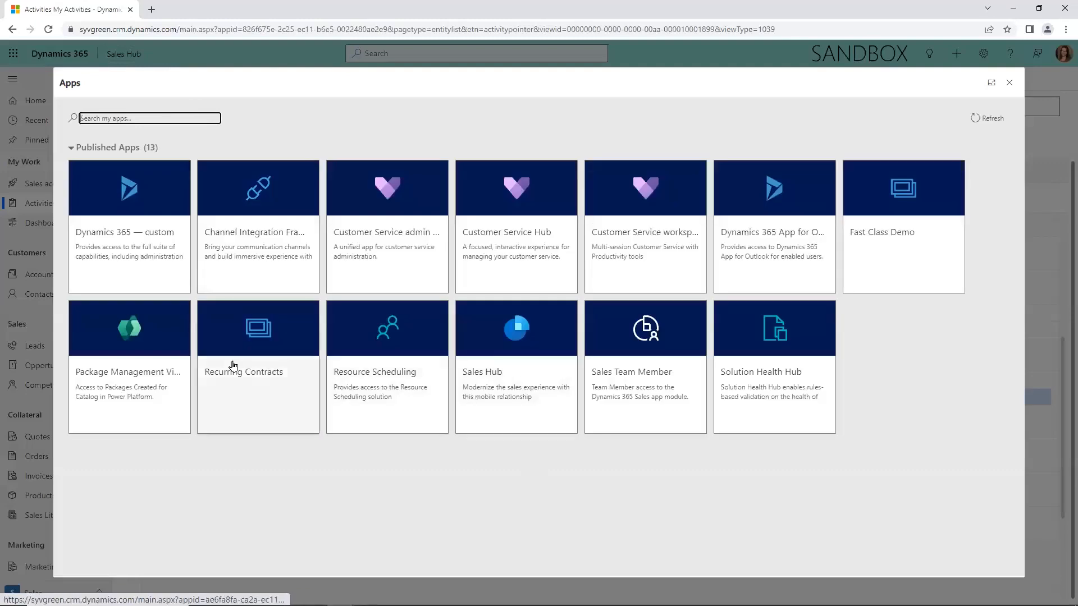
{"action": "left_click", "coordinate": [912, 260]}
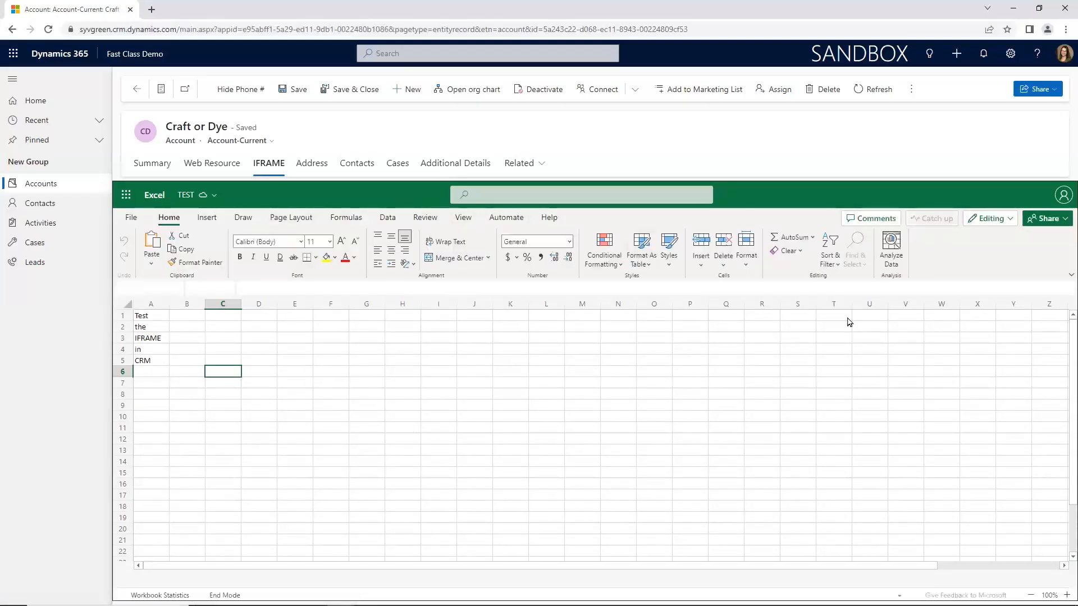
Step: Enter Test in cell A8 and Work in cell B8 of the Excel workbook embedded in the Craft or Dye account's IFRAME tab
{"action": "left_click", "coordinate": [340, 416]}
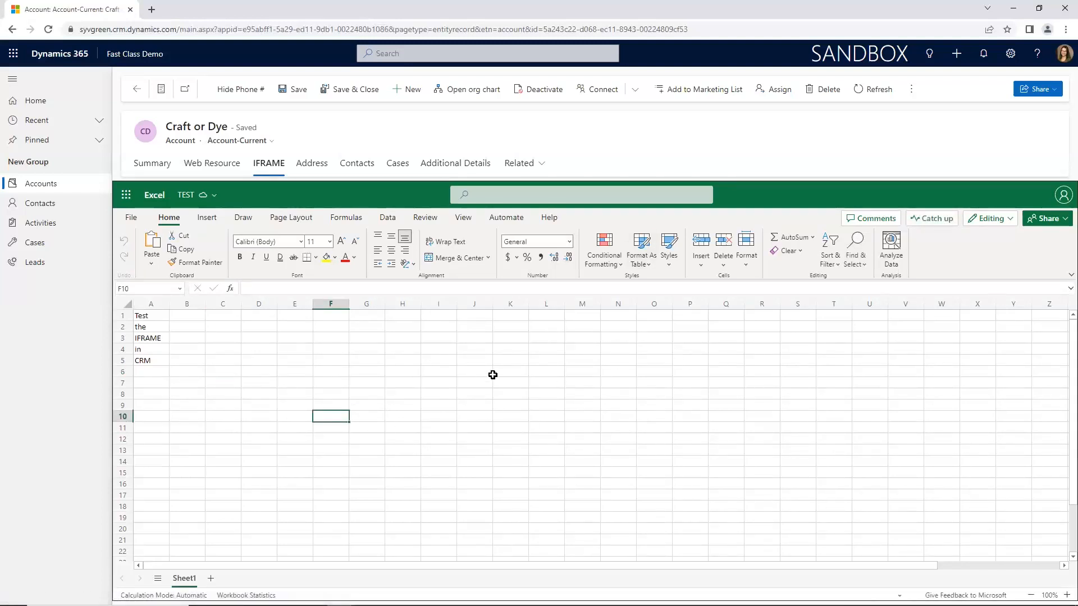
{"action": "left_click", "coordinate": [165, 395]}
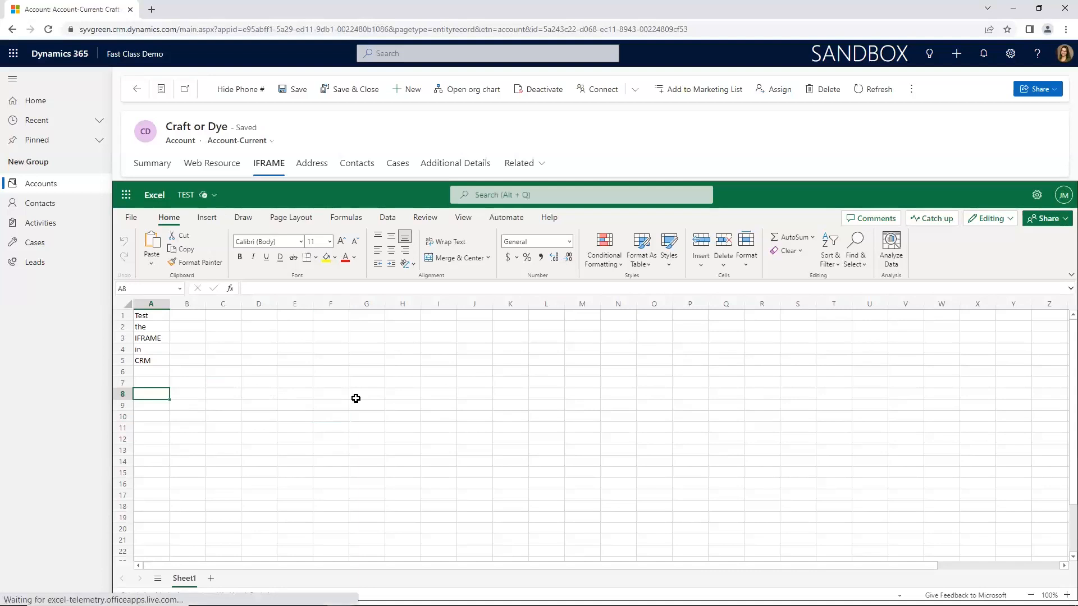
{"action": "type", "text": "Test"}
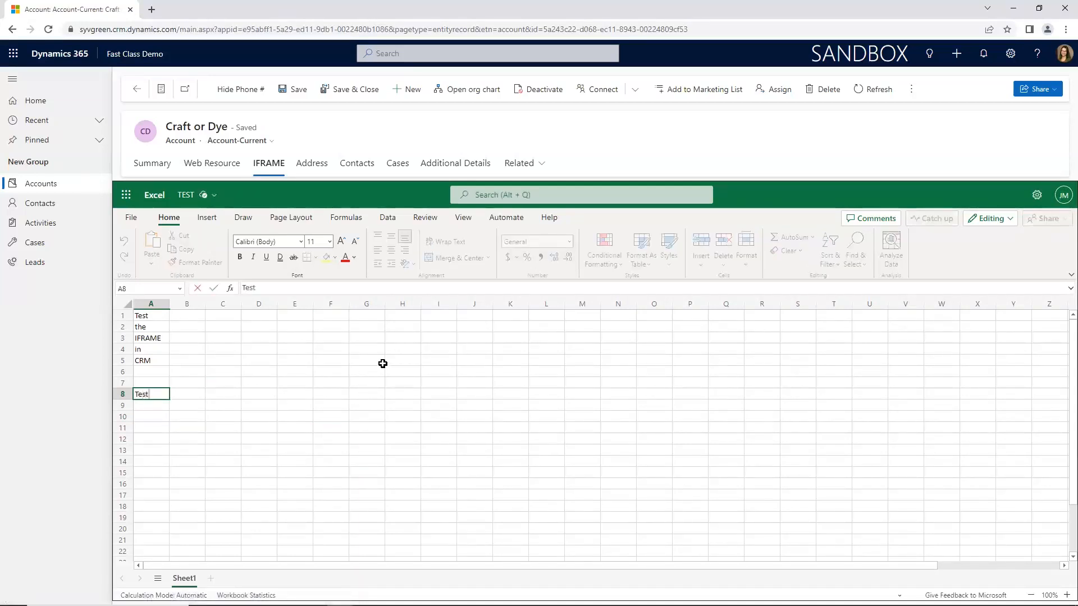
{"action": "key", "text": "Tab"}
{"action": "type", "text": "Work"}
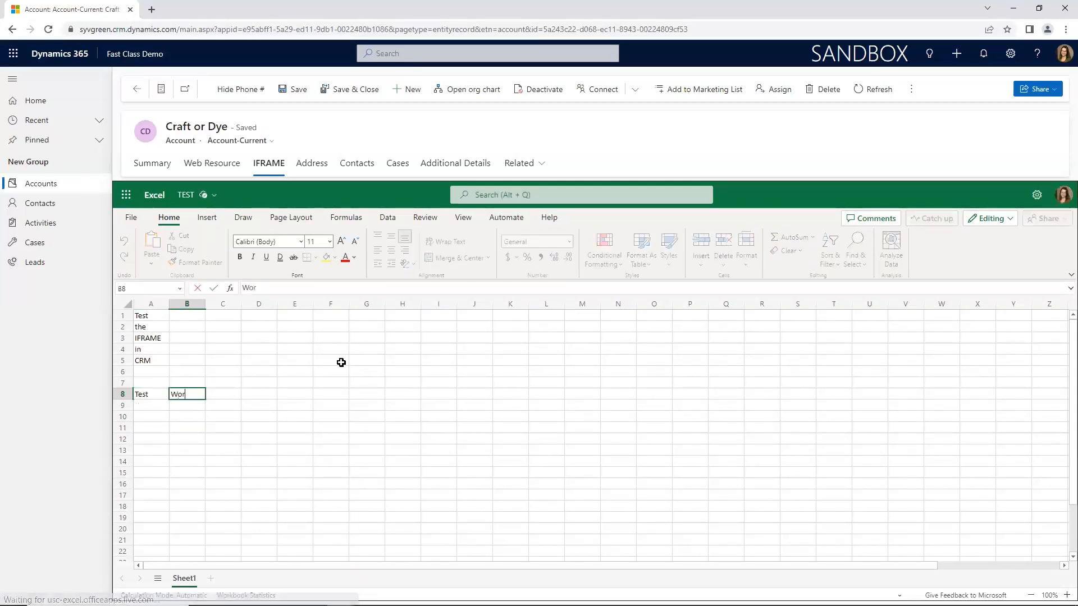
{"action": "key", "text": "Tab"}
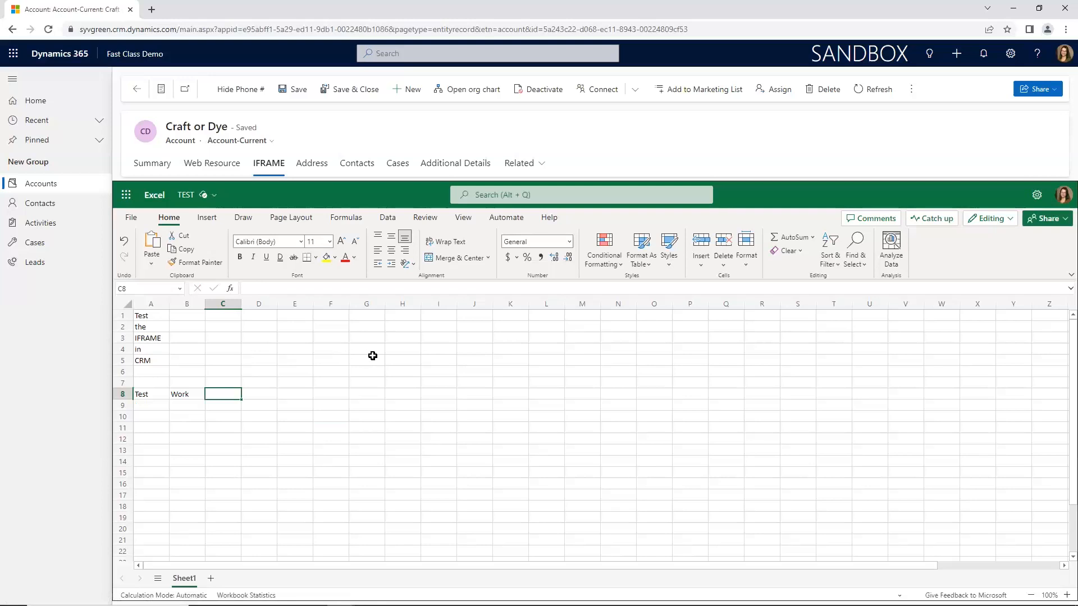
{"action": "left_click", "coordinate": [440, 428]}
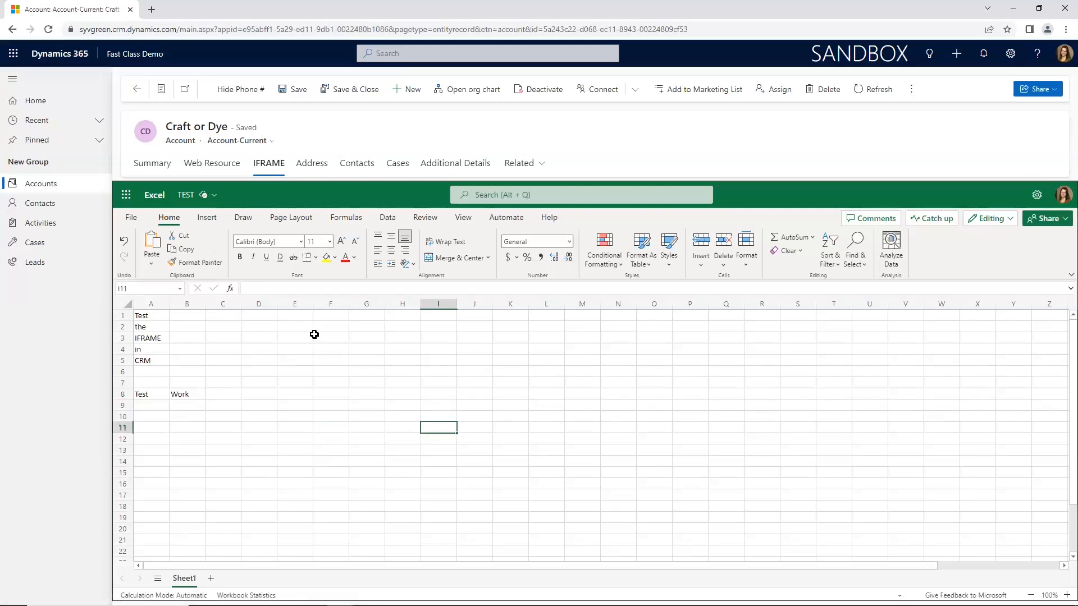